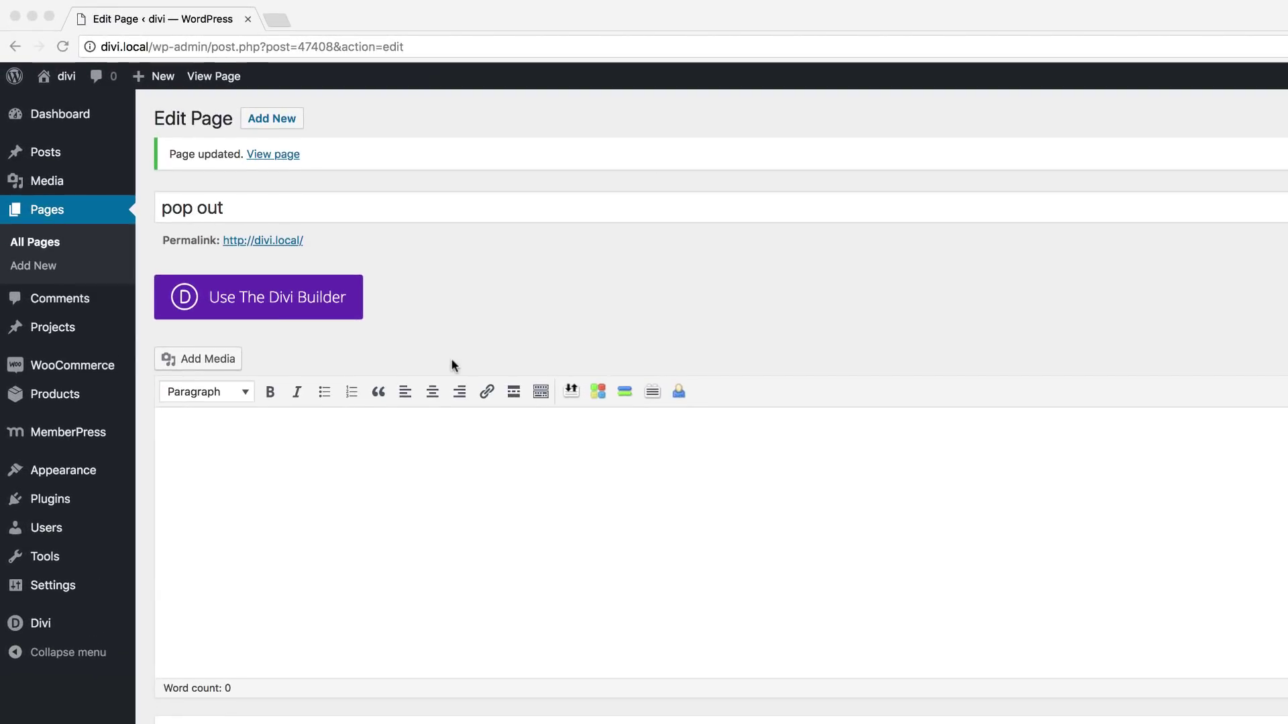
# Load the premade Software Marketing 'Landing' layout into the pop out page with the Divi Builder.
pyautogui.click(272, 299)
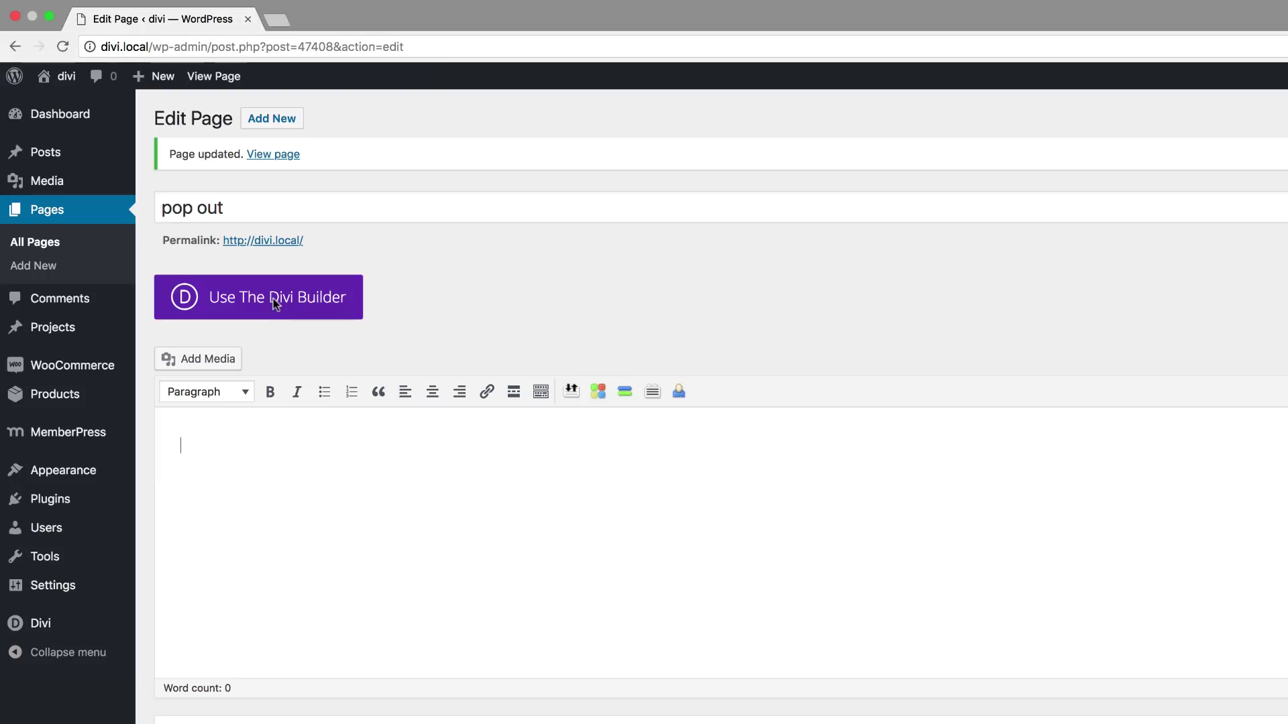
pyautogui.click(275, 303)
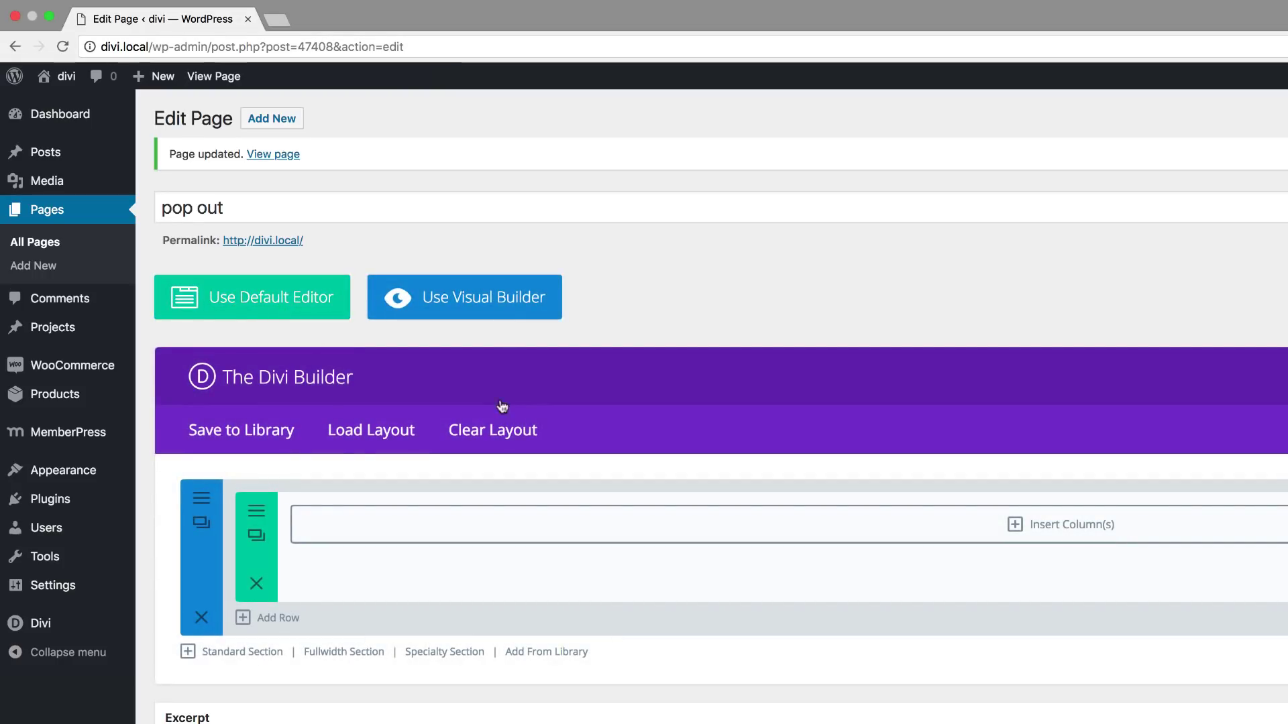
pyautogui.click(374, 436)
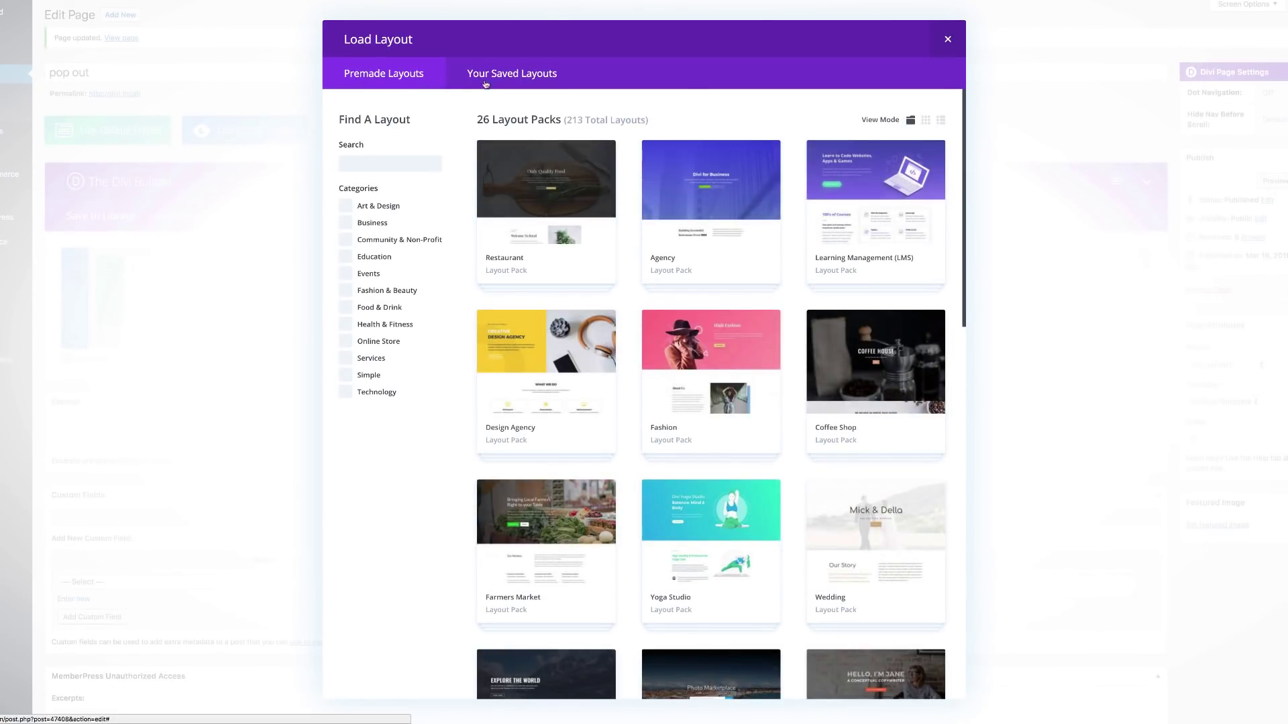
pyautogui.scroll(-5, 615, 309)
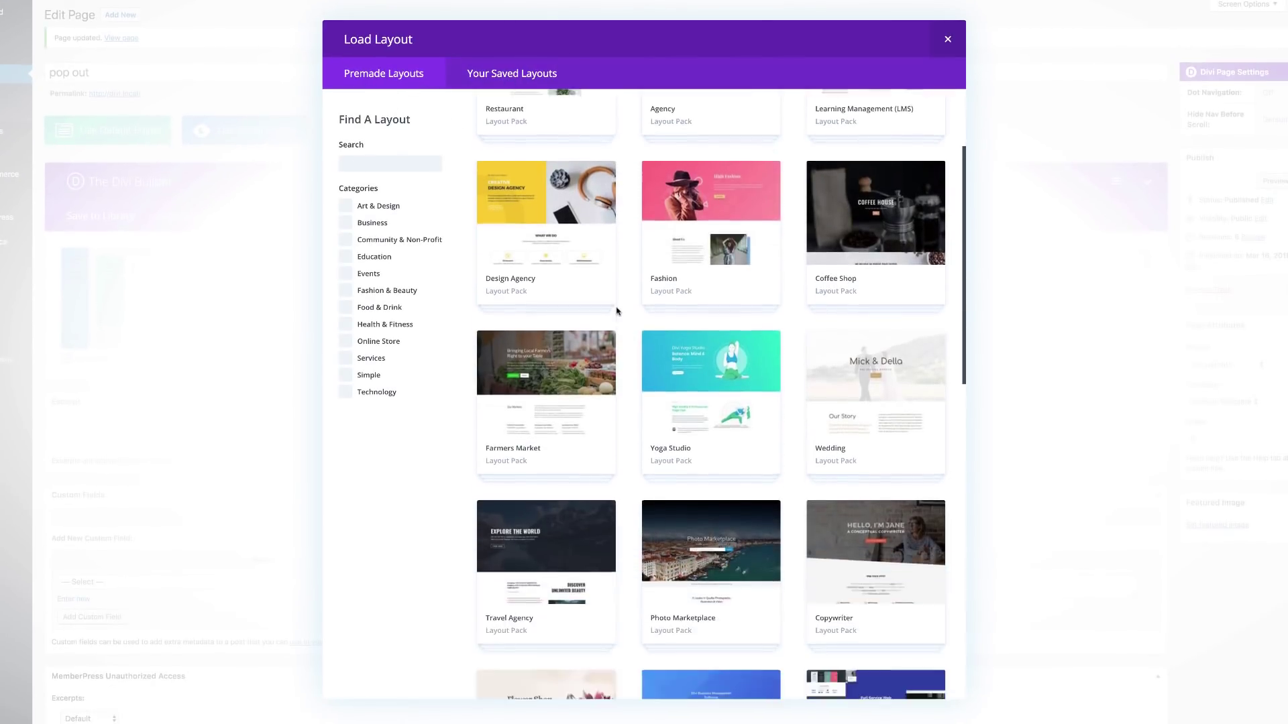
pyautogui.scroll(-8, 617, 309)
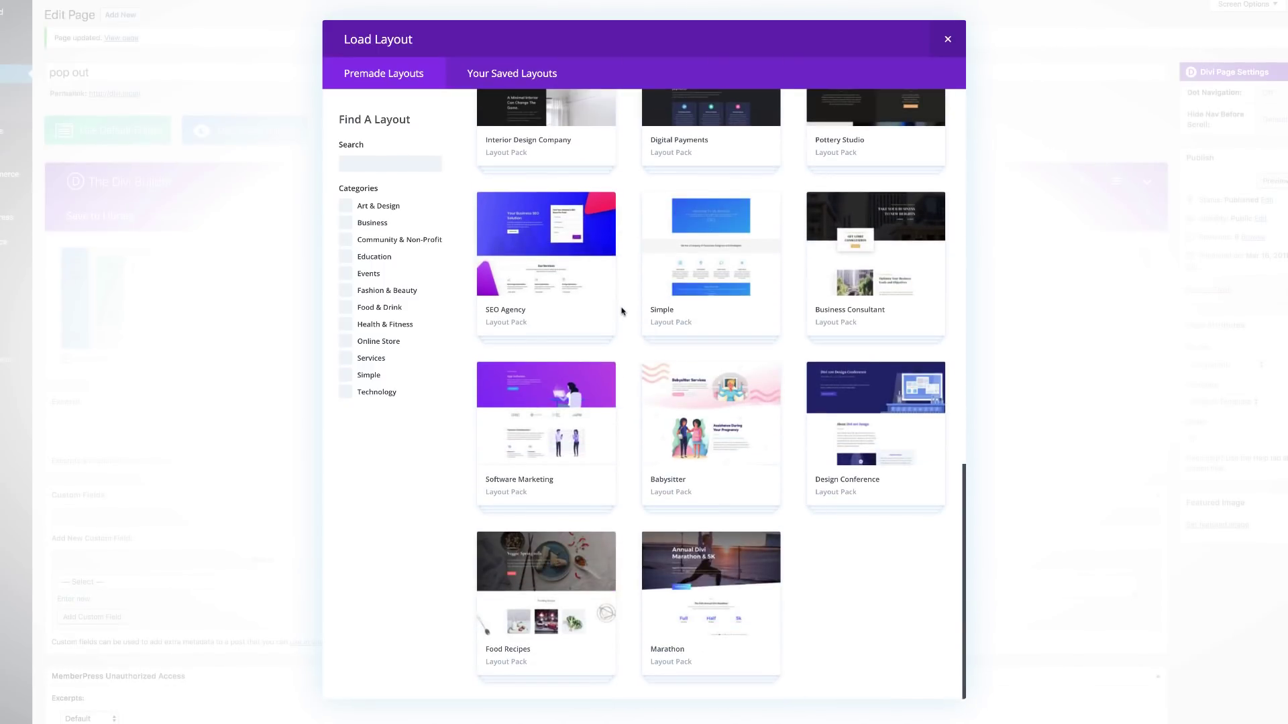
pyautogui.click(547, 451)
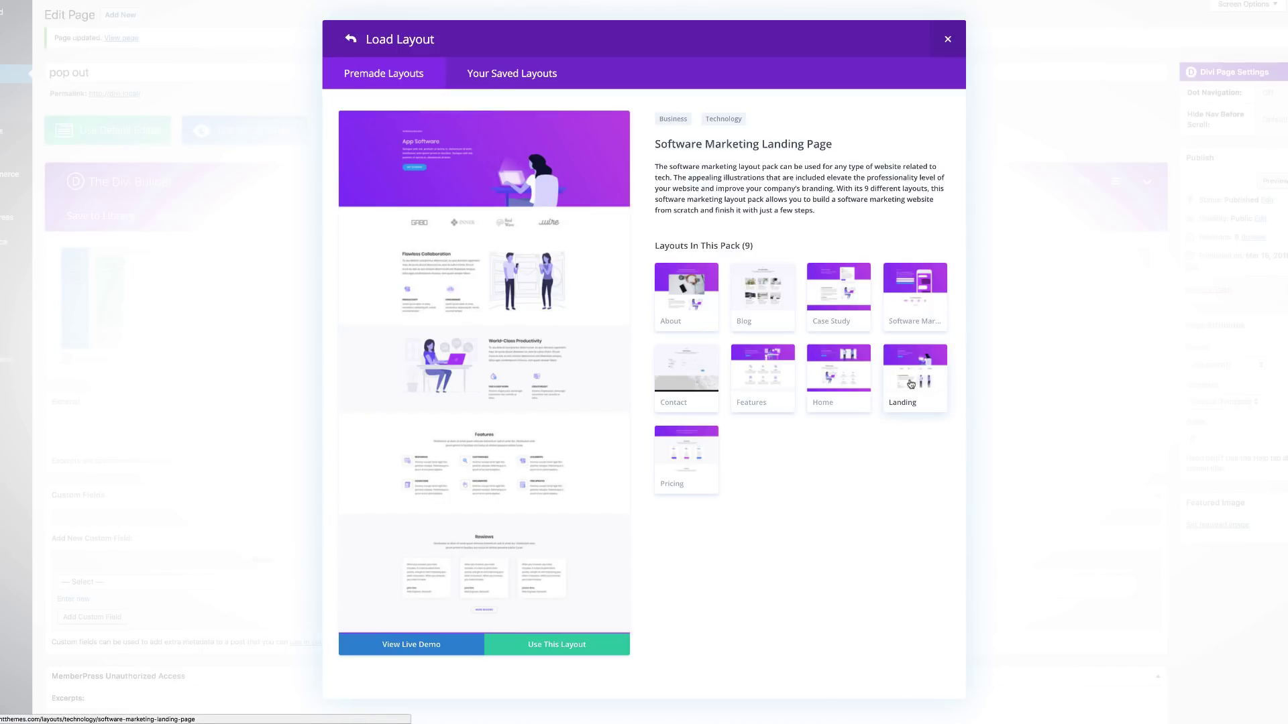
pyautogui.click(567, 649)
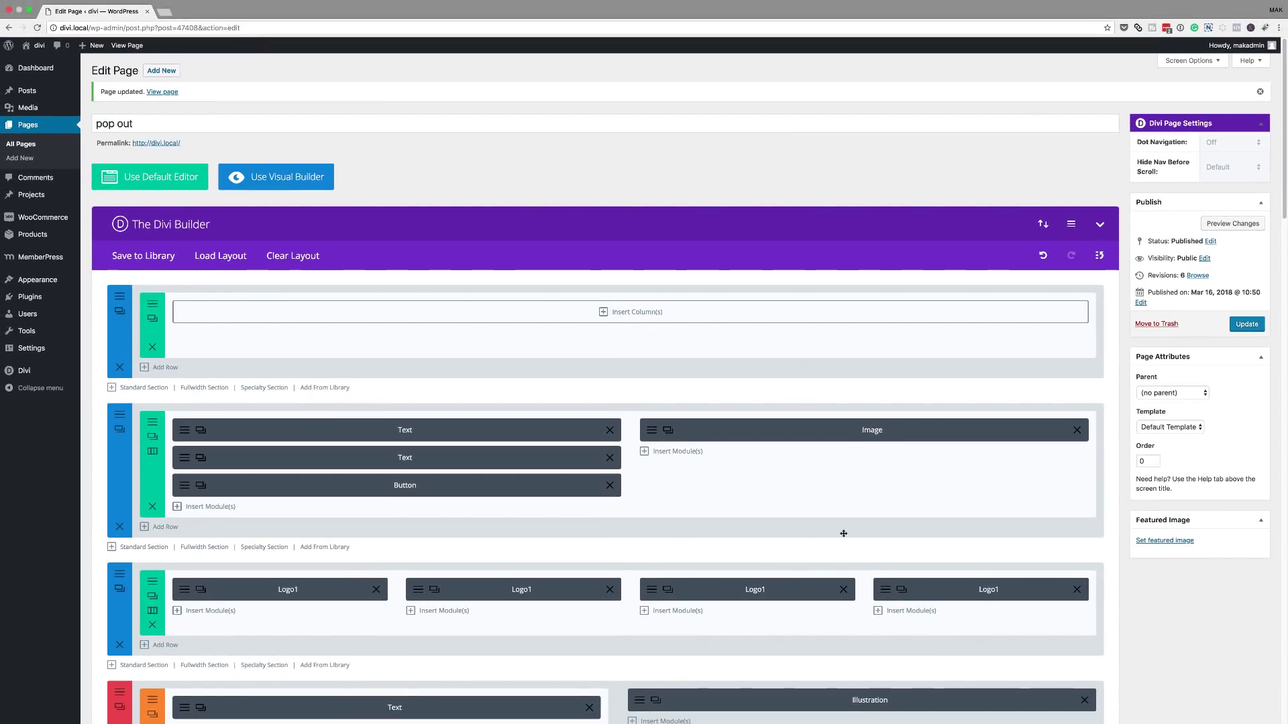
# Update the page, open it in the Visual Builder, and delete the empty top section.
pyautogui.click(1246, 325)
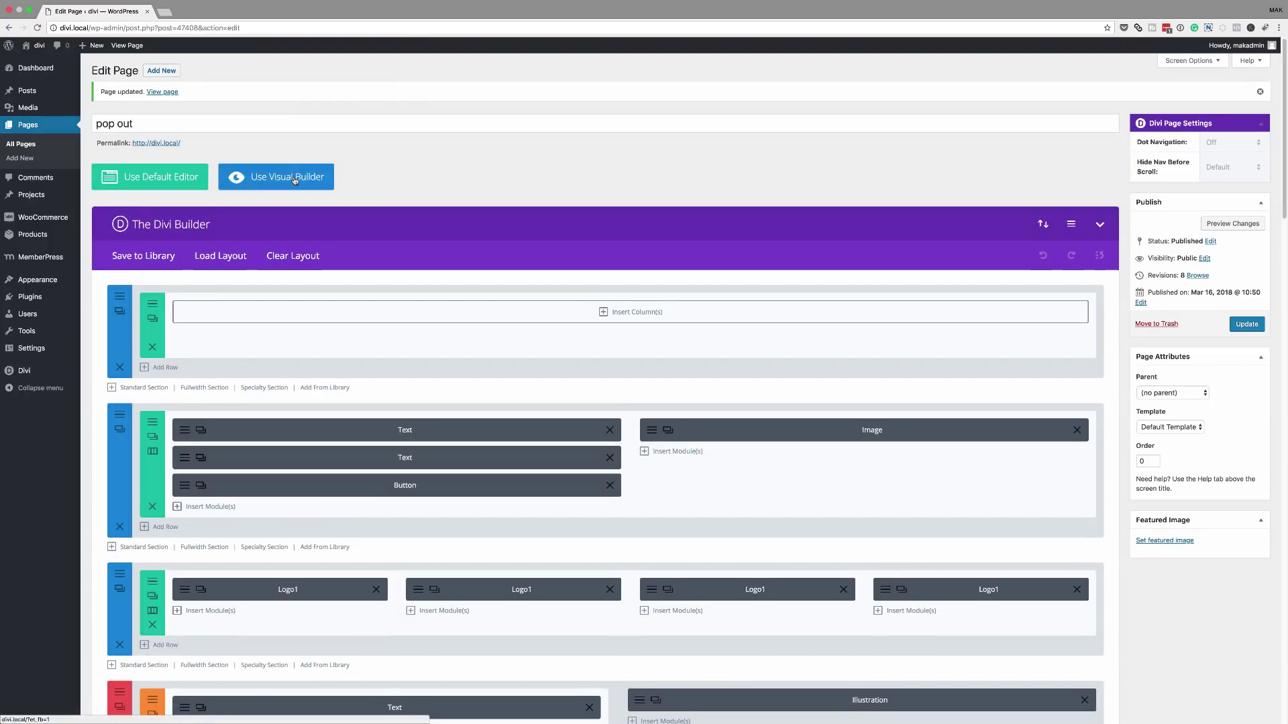
pyautogui.click(293, 178)
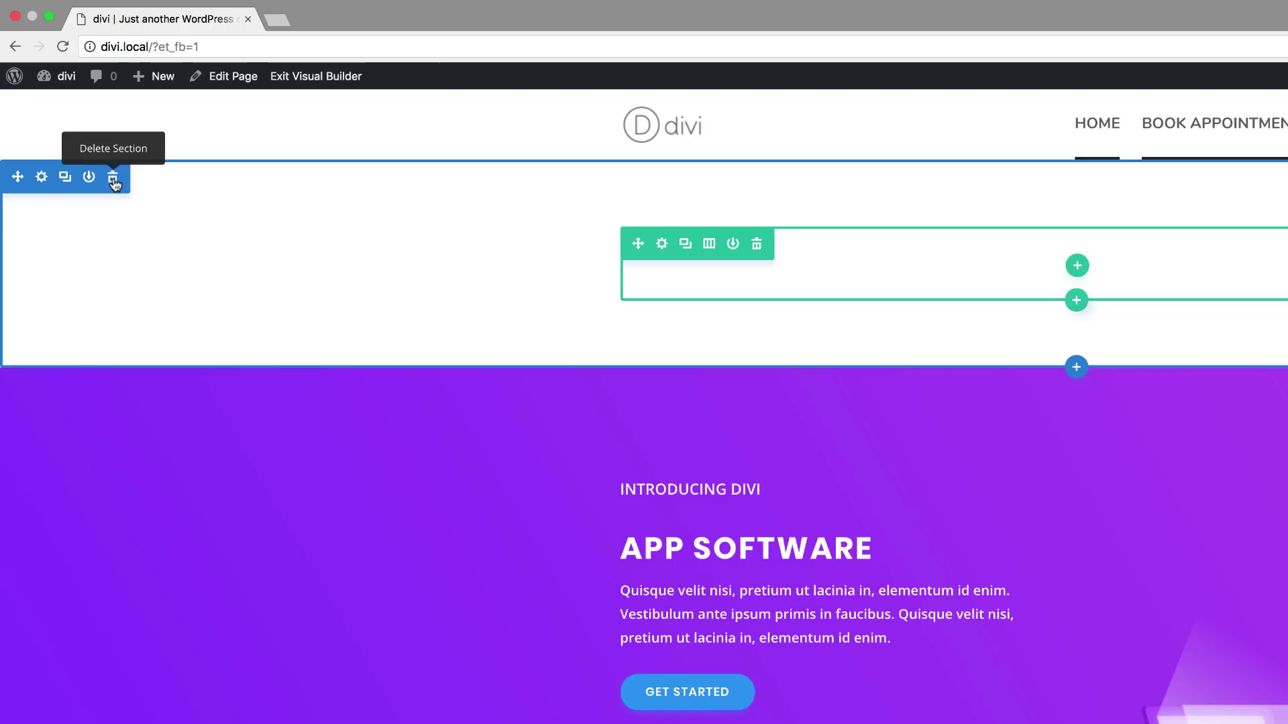
pyautogui.click(101, 161)
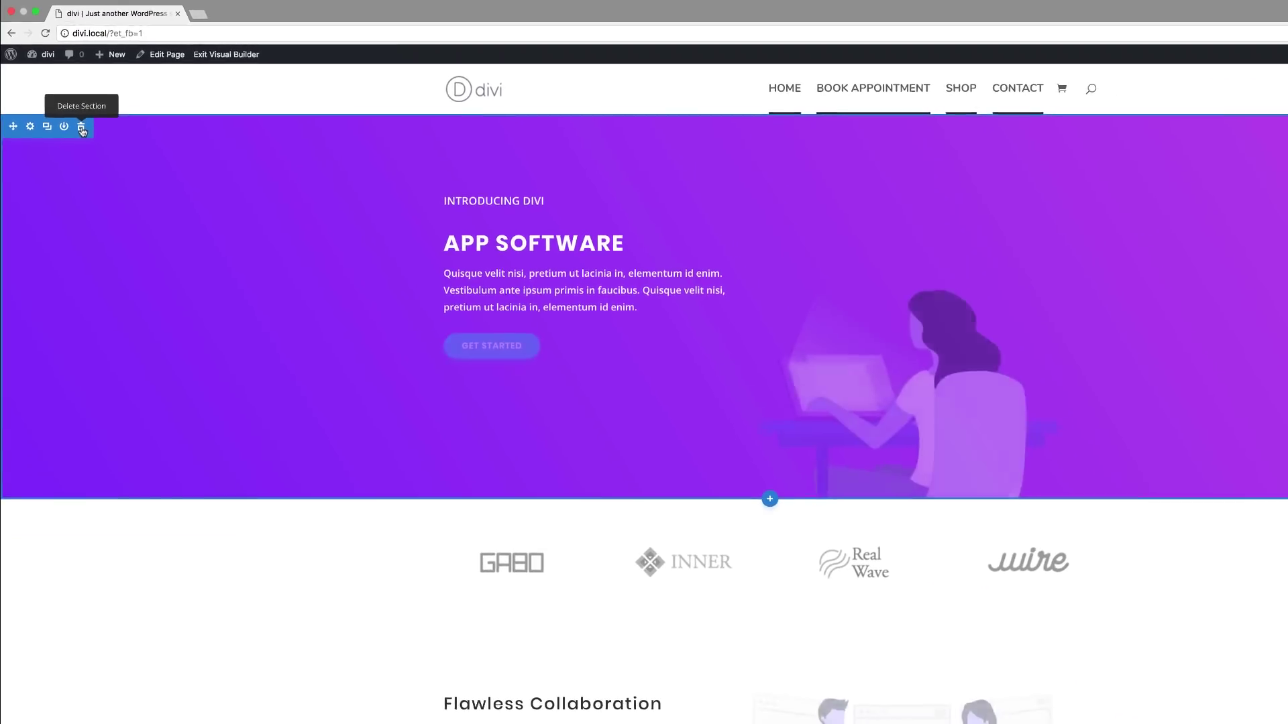
pyautogui.scroll(-8, 324, 388)
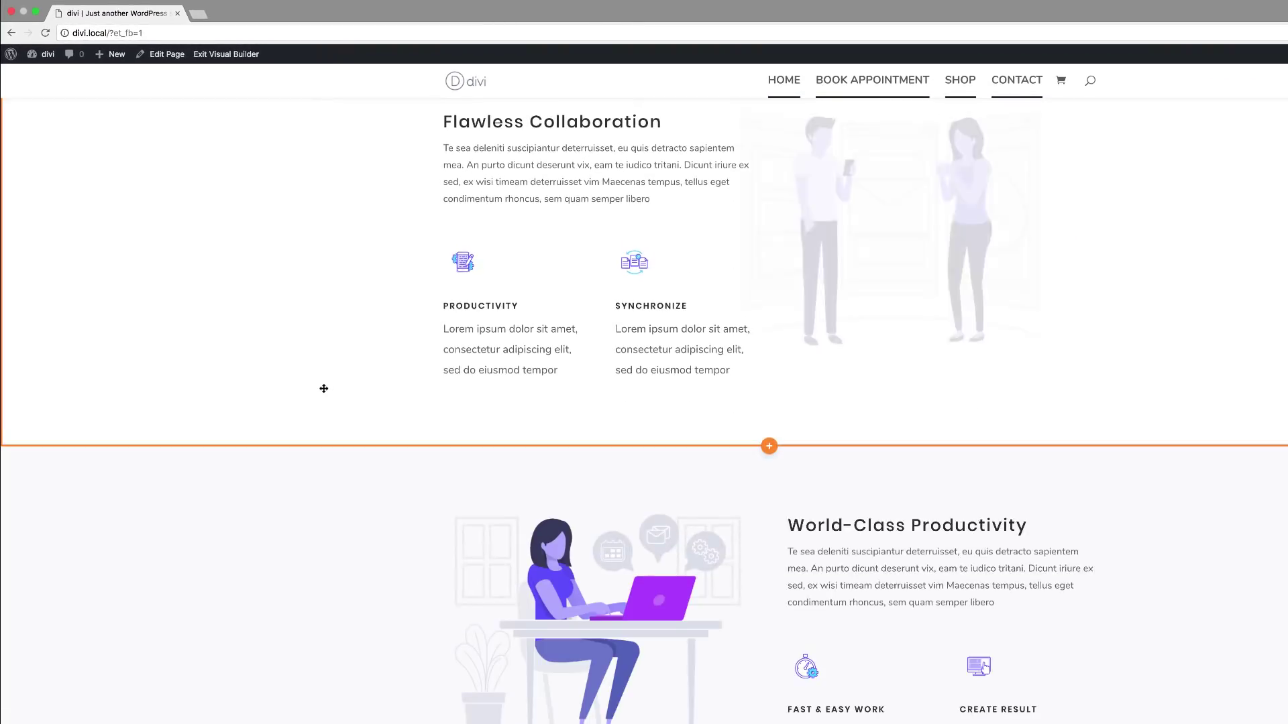
pyautogui.scroll(-10, 324, 389)
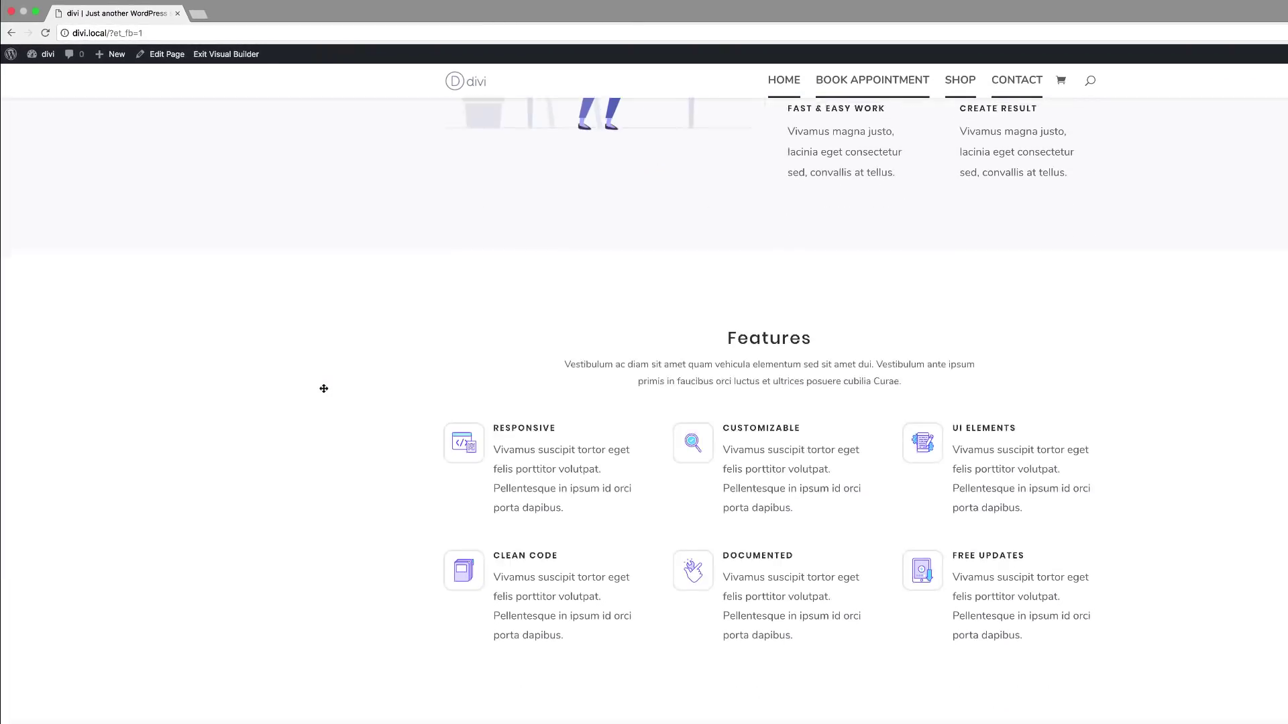
pyautogui.scroll(20, 323, 388)
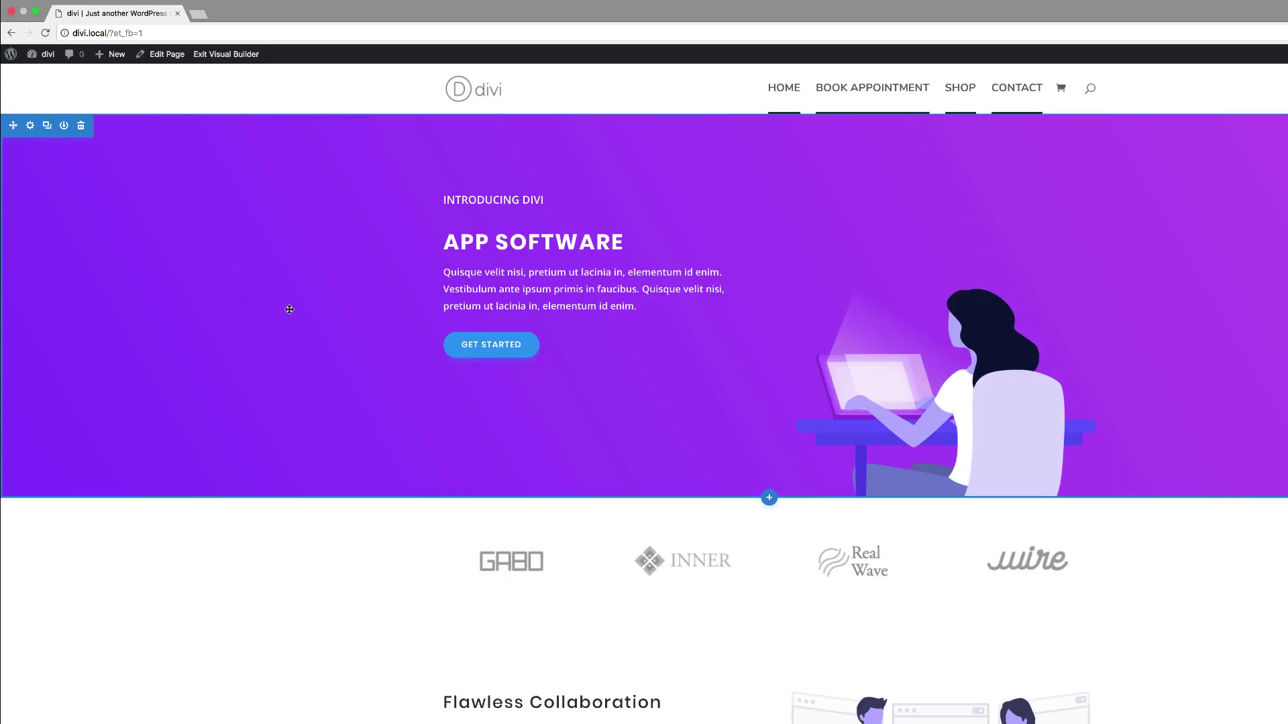
# Turn on Enable Boxed Layout under Theme Customizer > General Settings > Layout Settings.
pyautogui.click(239, 58)
pyautogui.moveTo(41, 59)
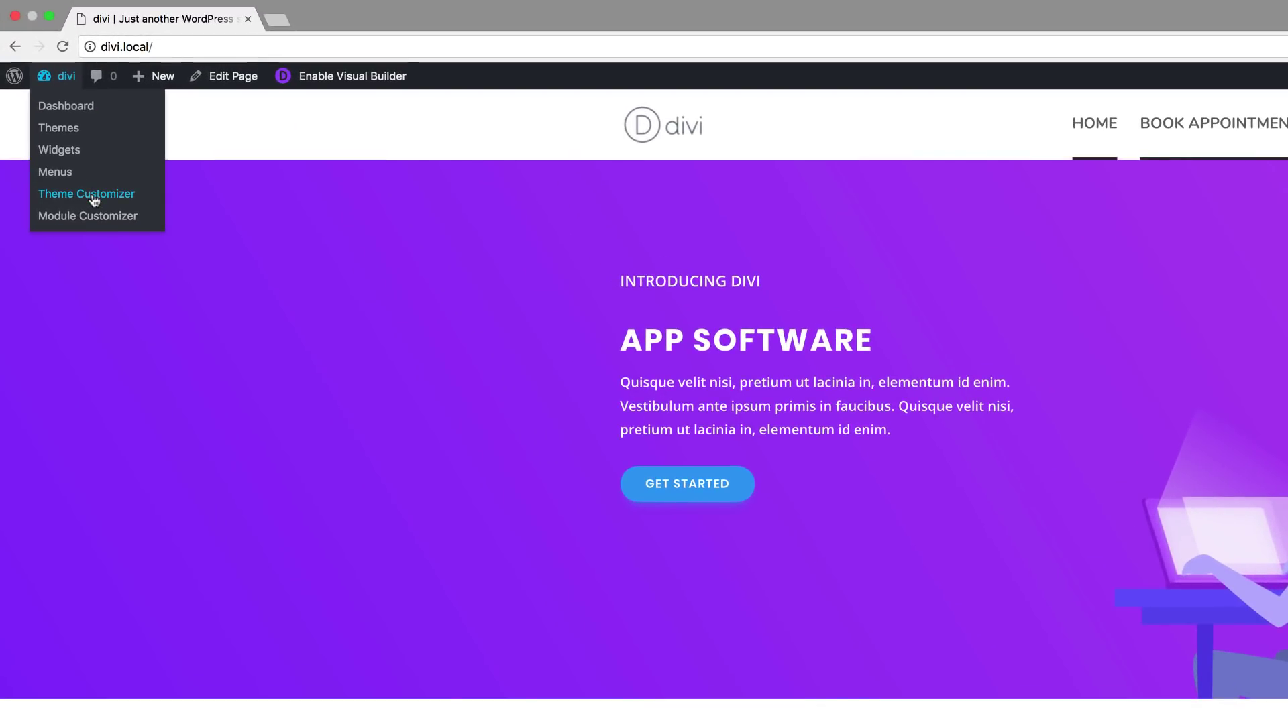
pyautogui.click(95, 196)
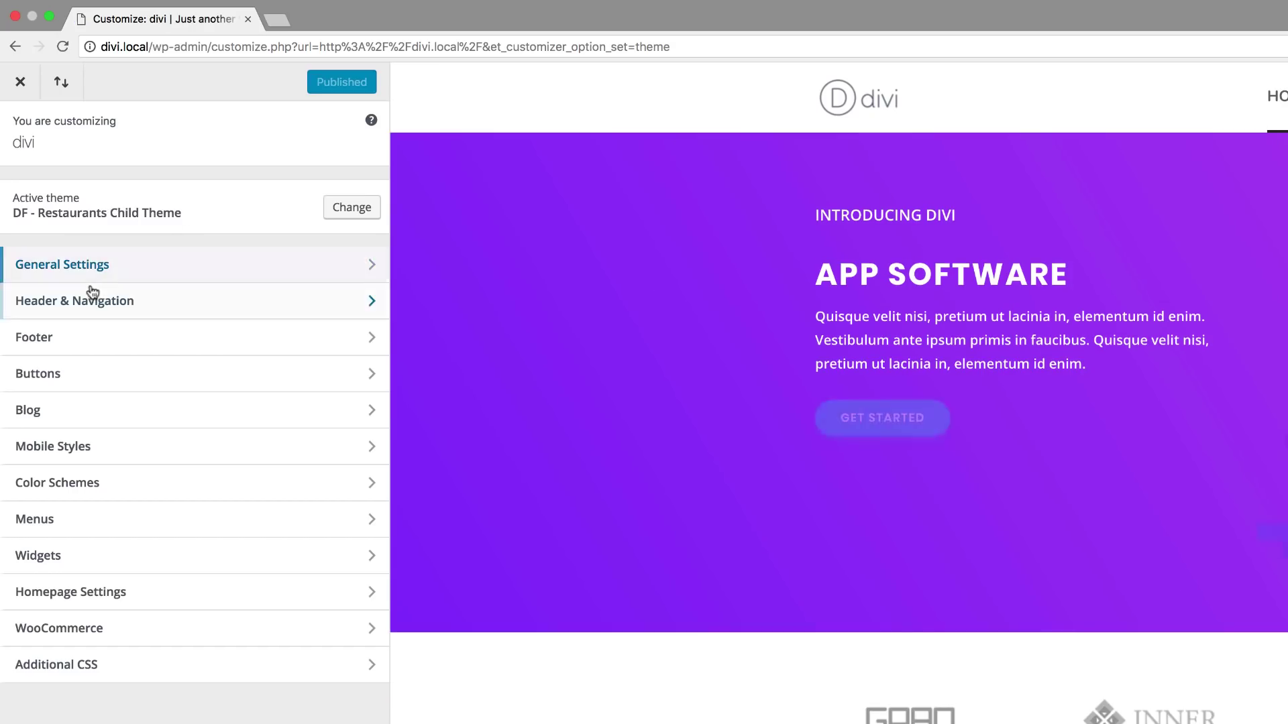
pyautogui.click(95, 268)
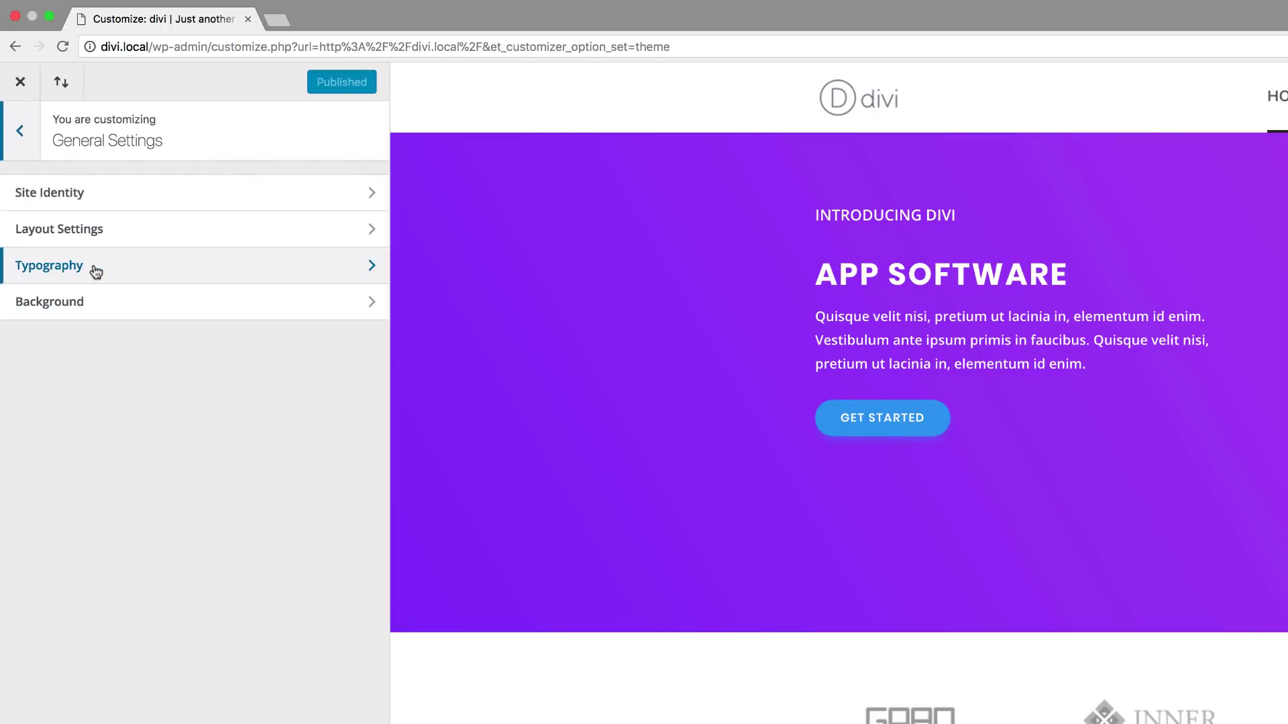
pyautogui.click(78, 230)
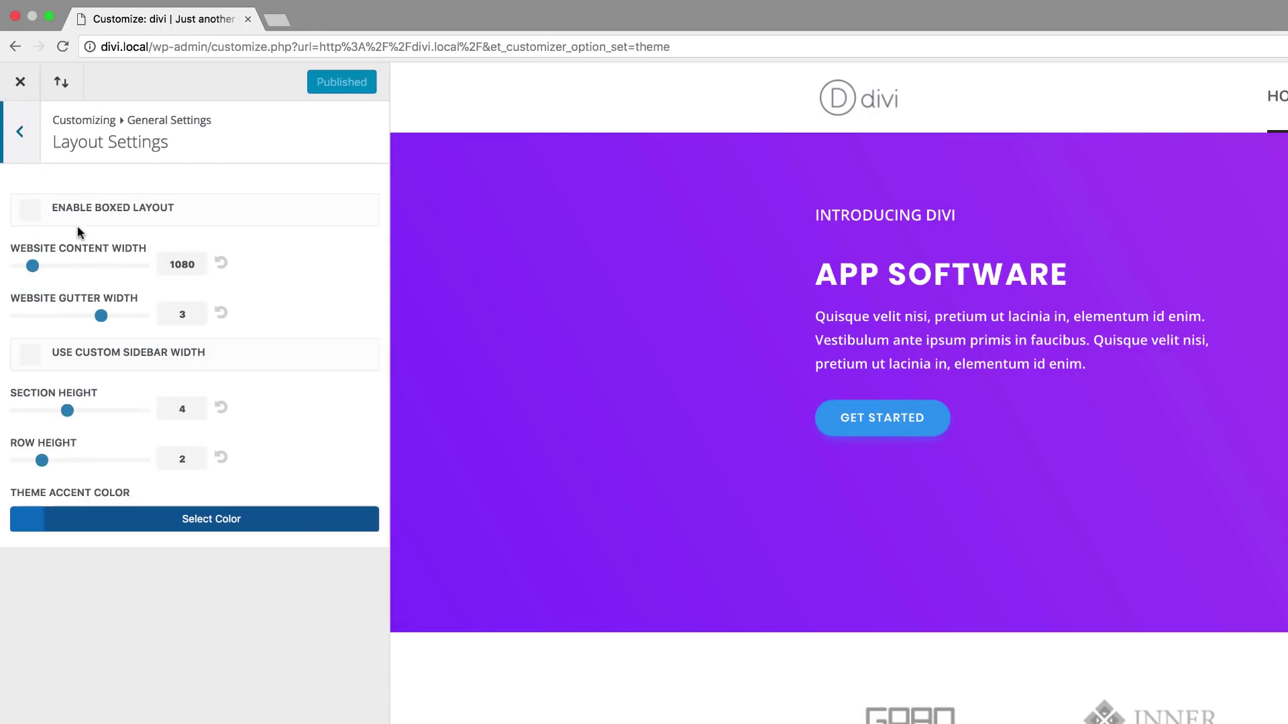
pyautogui.click(36, 216)
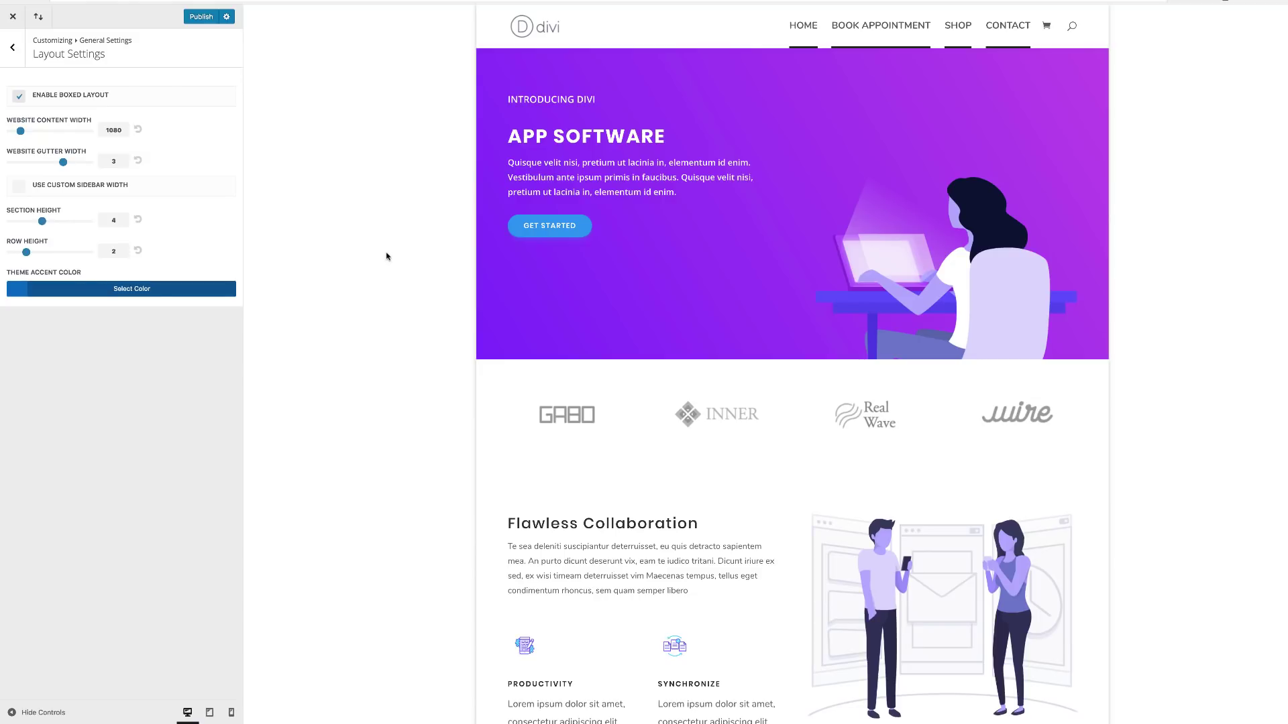
pyautogui.click(12, 50)
# Paste CSS for an 80%-wide shadowed box and a 120% .popout-section class into Additional CSS, then publish.
pyautogui.click(15, 53)
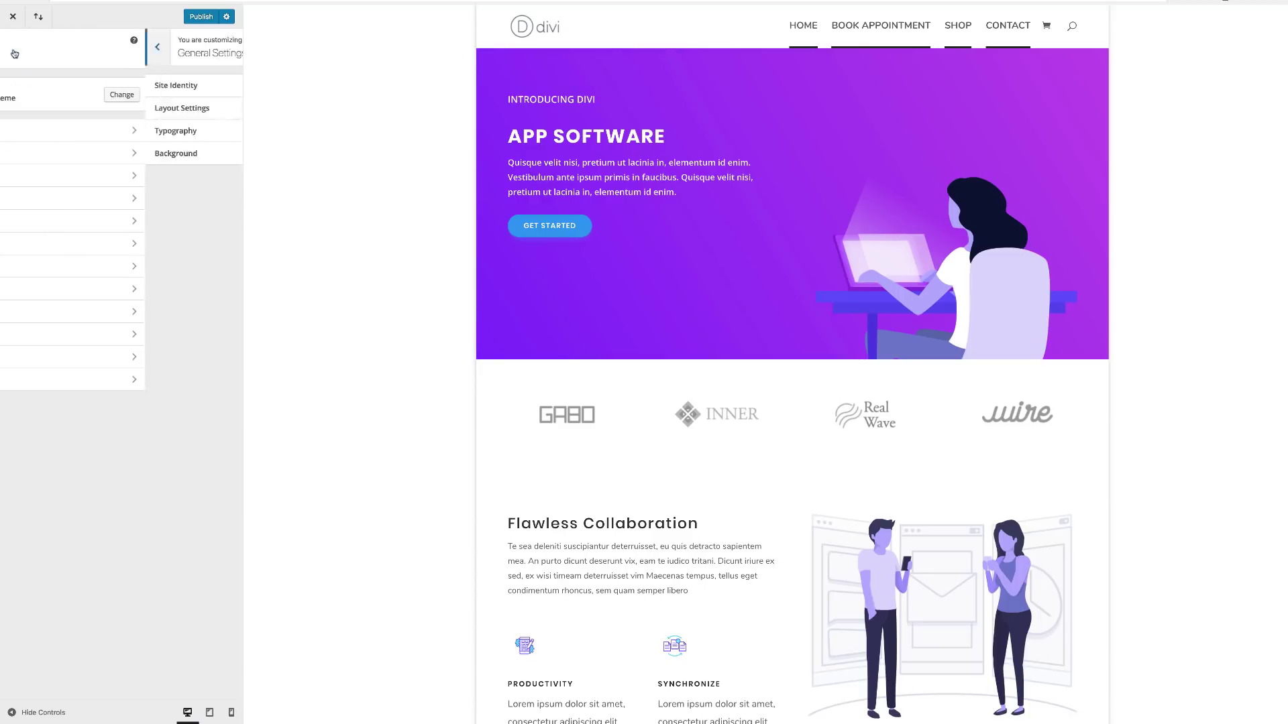
pyautogui.click(54, 379)
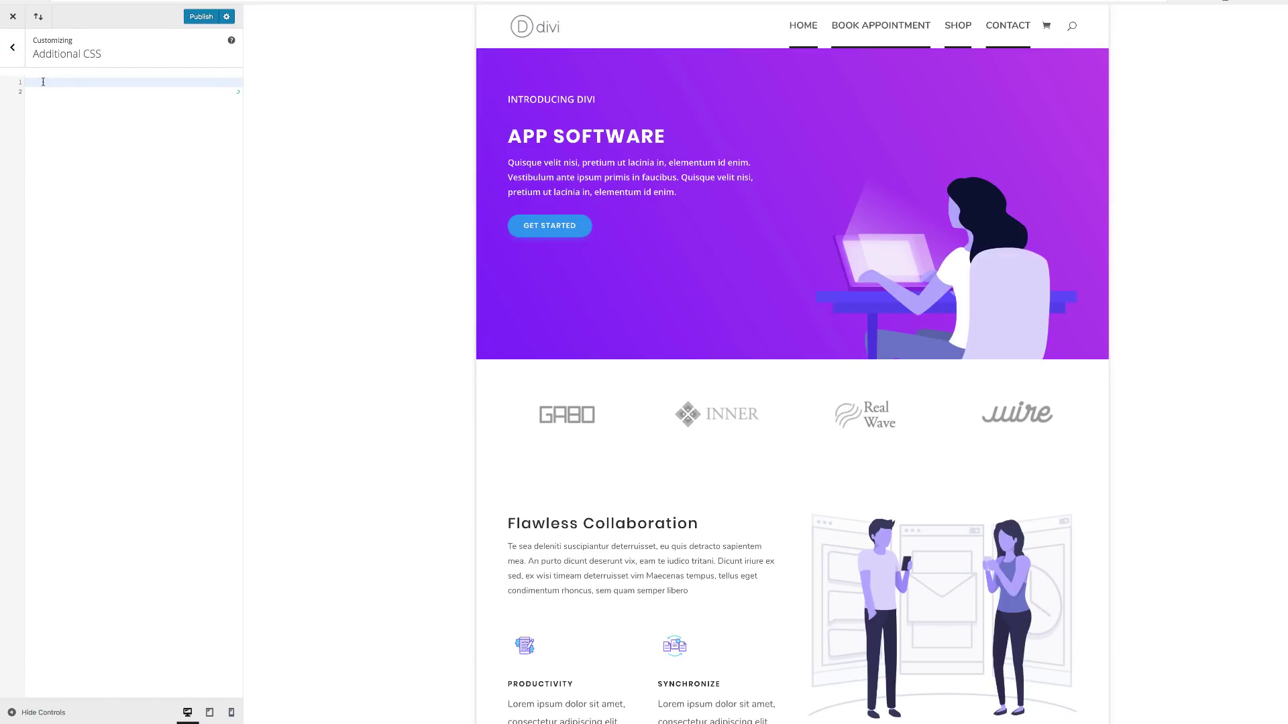
pyautogui.write('@media (min-width: 980px) { /*** Adjust default box layout width and allow overflowing sections to become visible ***/ .et_boxed_layout #page-container{     overflow-y: visible !important;     width: 80%;     -webkit-box-shadow: 0px 2px 60px 0px rgba(0,0,0,0.2);         -moz-box-shadow: 0px 2px 60px 0px rgba(0,0,0,0.2);         box-shadow: 0px 2px 60px 0px rgba(0,0,0,0.2);   } /*** custom class to increase the max width of your pop out sections ***/ .popout-section {   width: 120% !important;   } }')
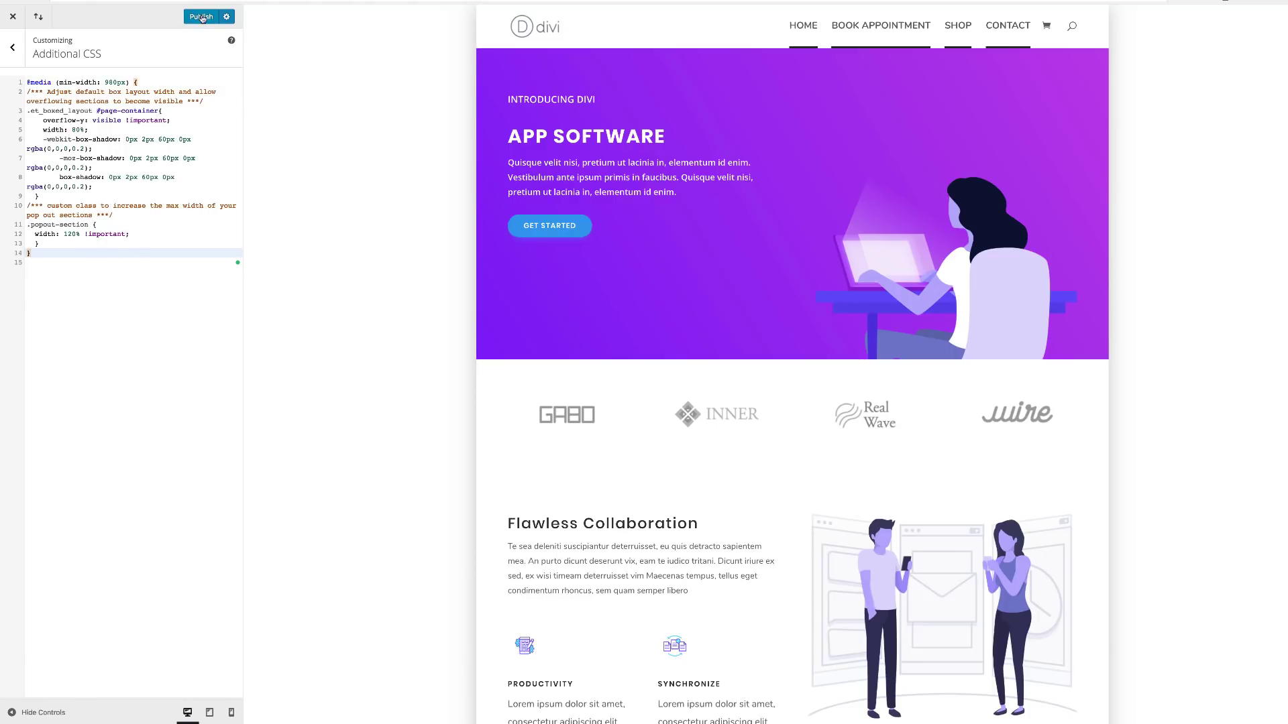
pyautogui.click(198, 20)
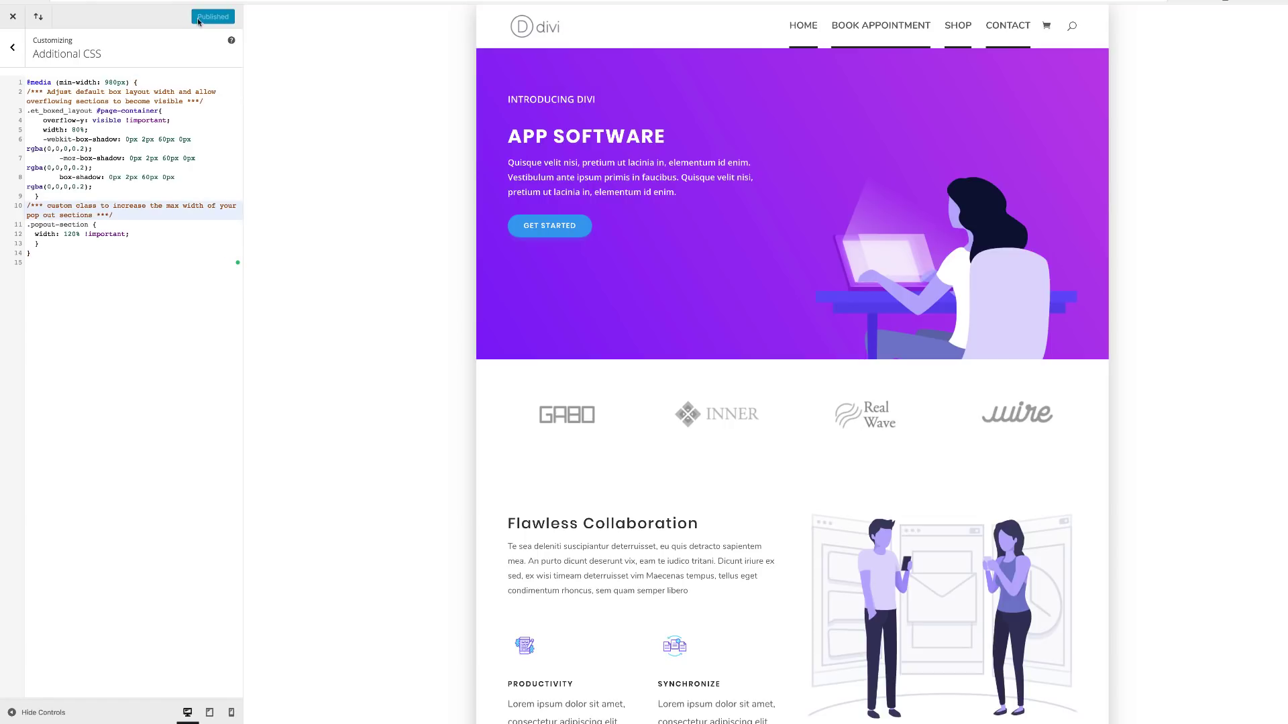
# Give the Flawless Collaboration section the CSS class 'popout-section' under Advanced > CSS ID & Classes.
pyautogui.click(12, 18)
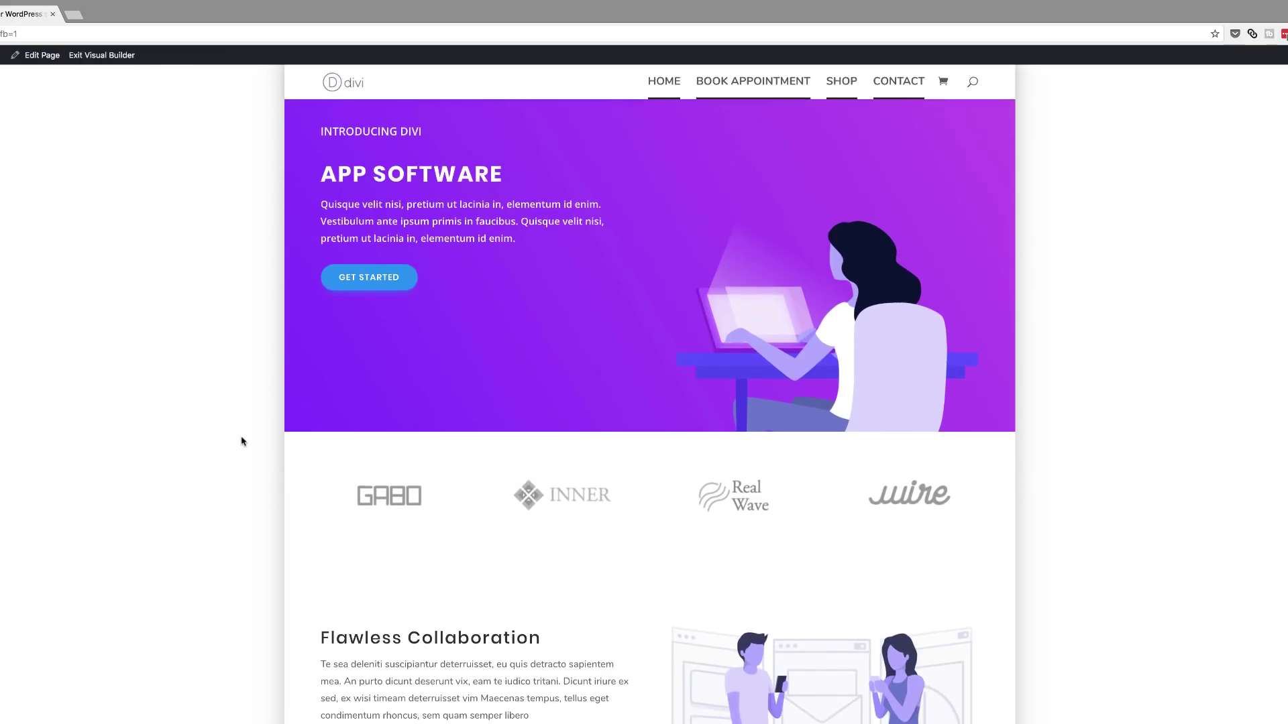
pyautogui.moveTo(439, 477)
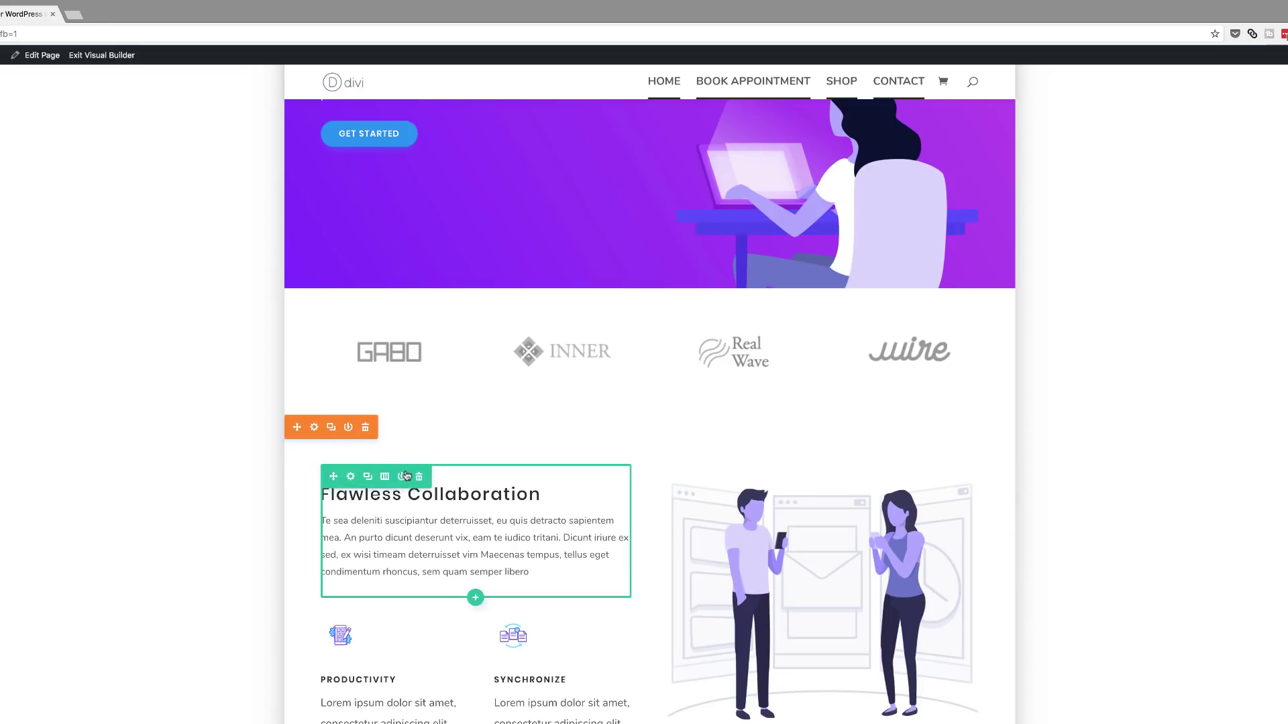
pyautogui.click(314, 428)
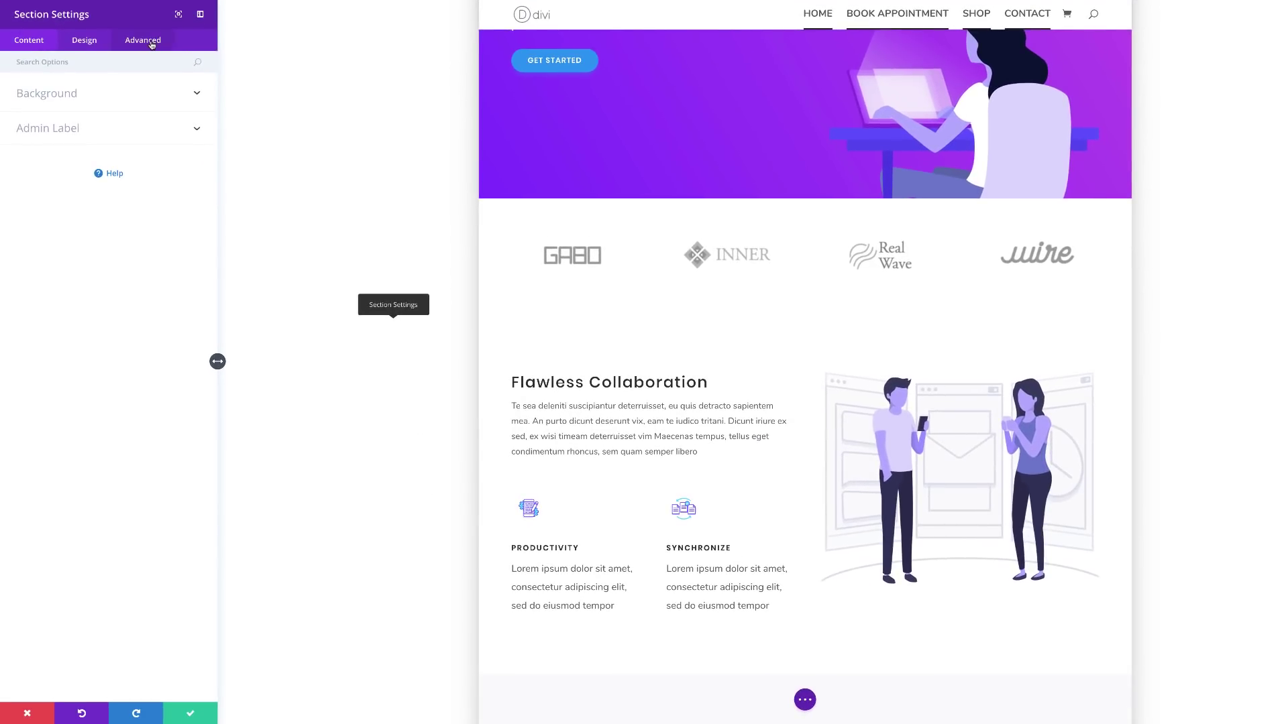
pyautogui.click(151, 42)
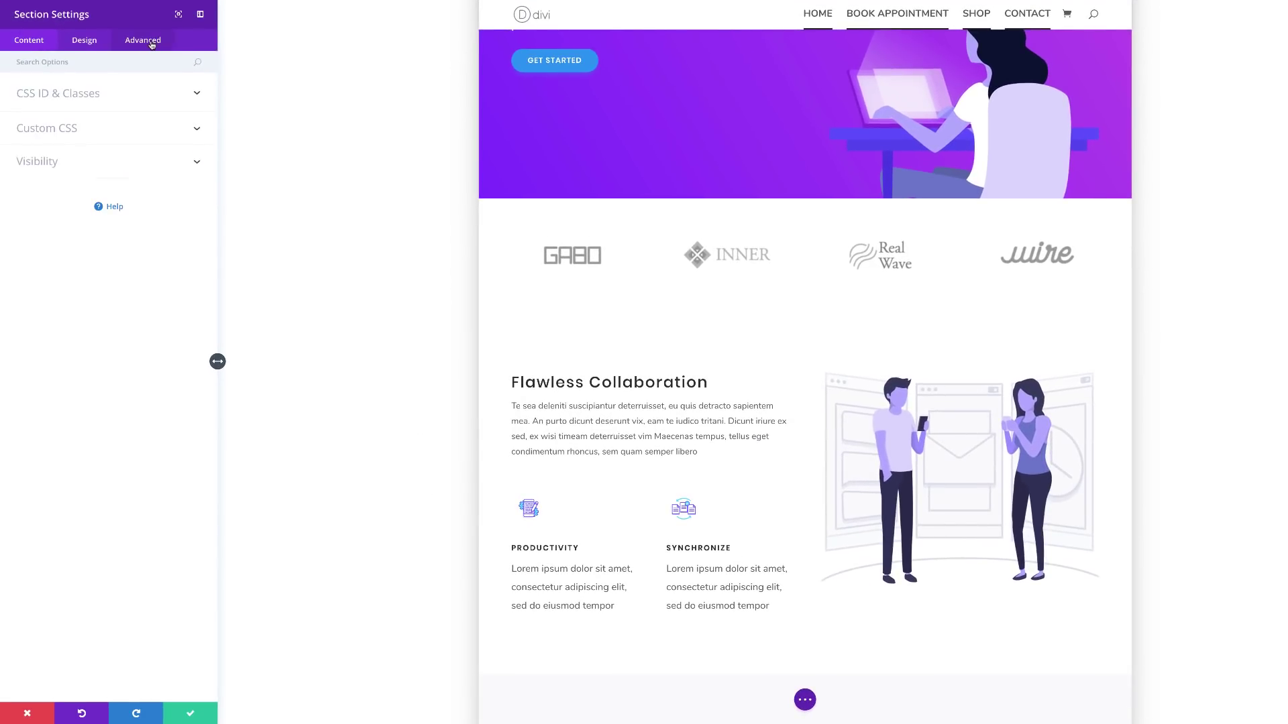
pyautogui.click(94, 98)
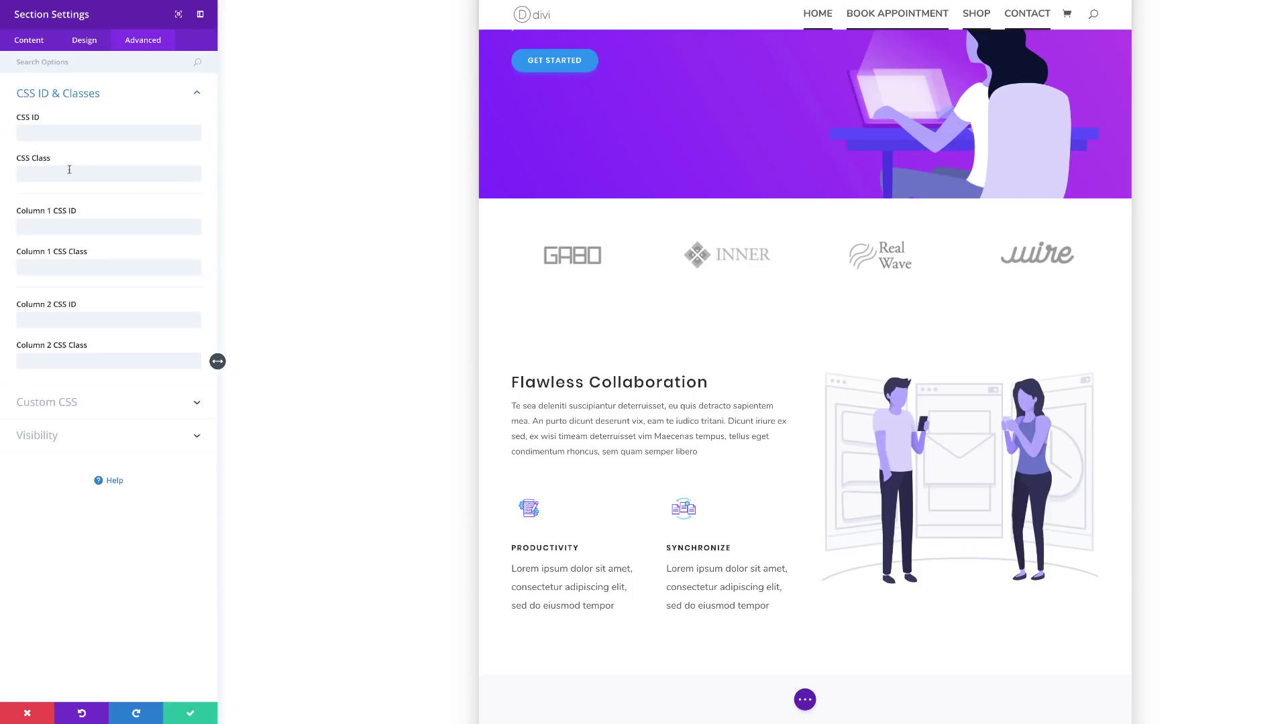
pyautogui.write('popout-section')
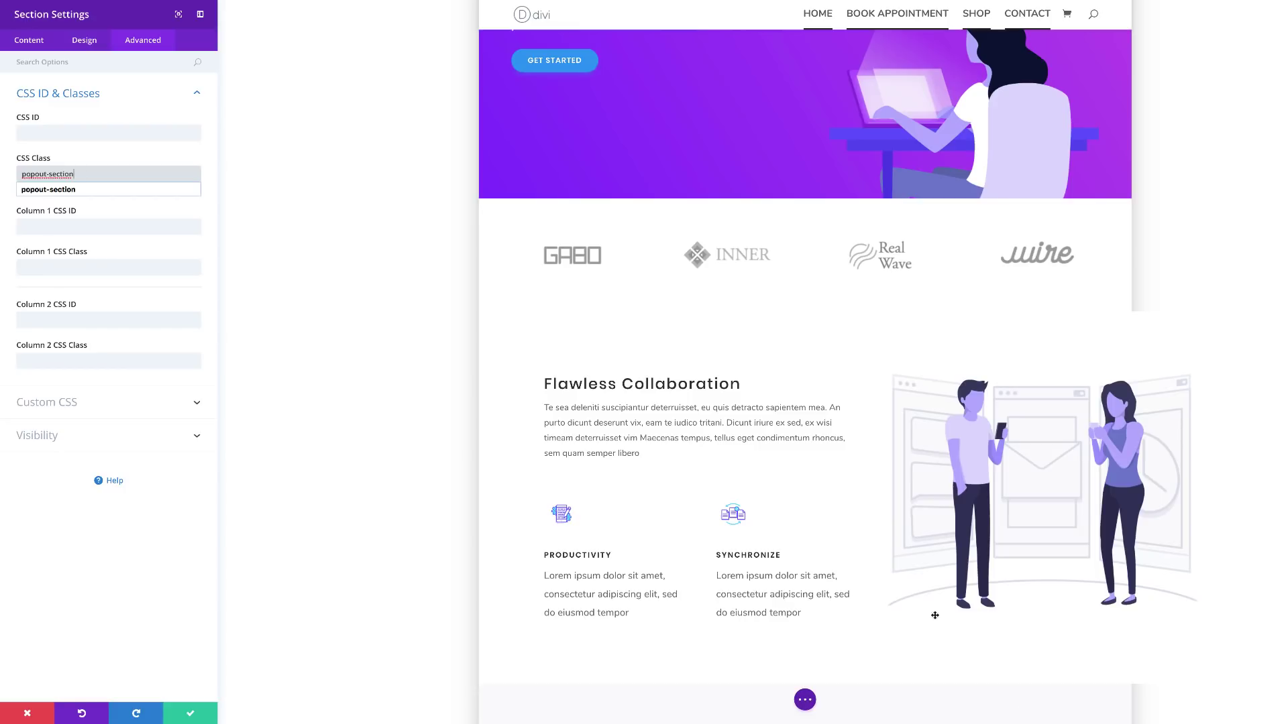
pyautogui.click(339, 201)
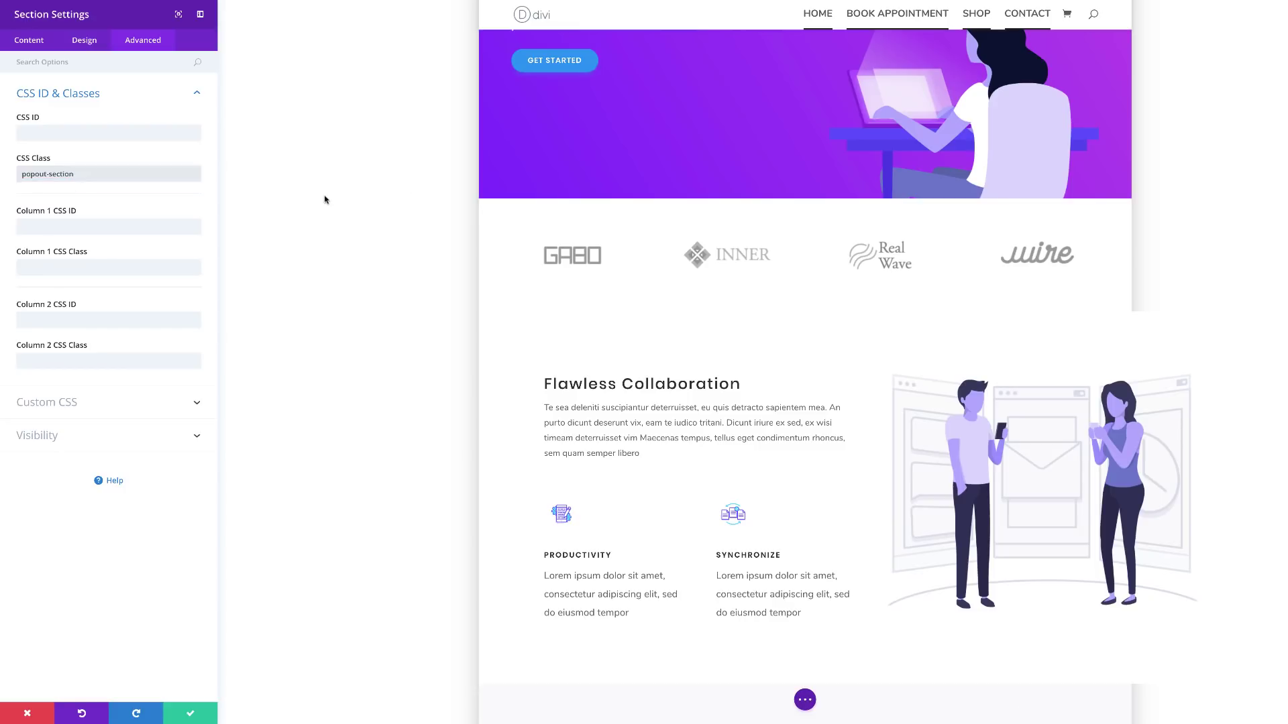
# Set the Flawless Collaboration section's width to 120% in Design > Sizing.
pyautogui.click(84, 41)
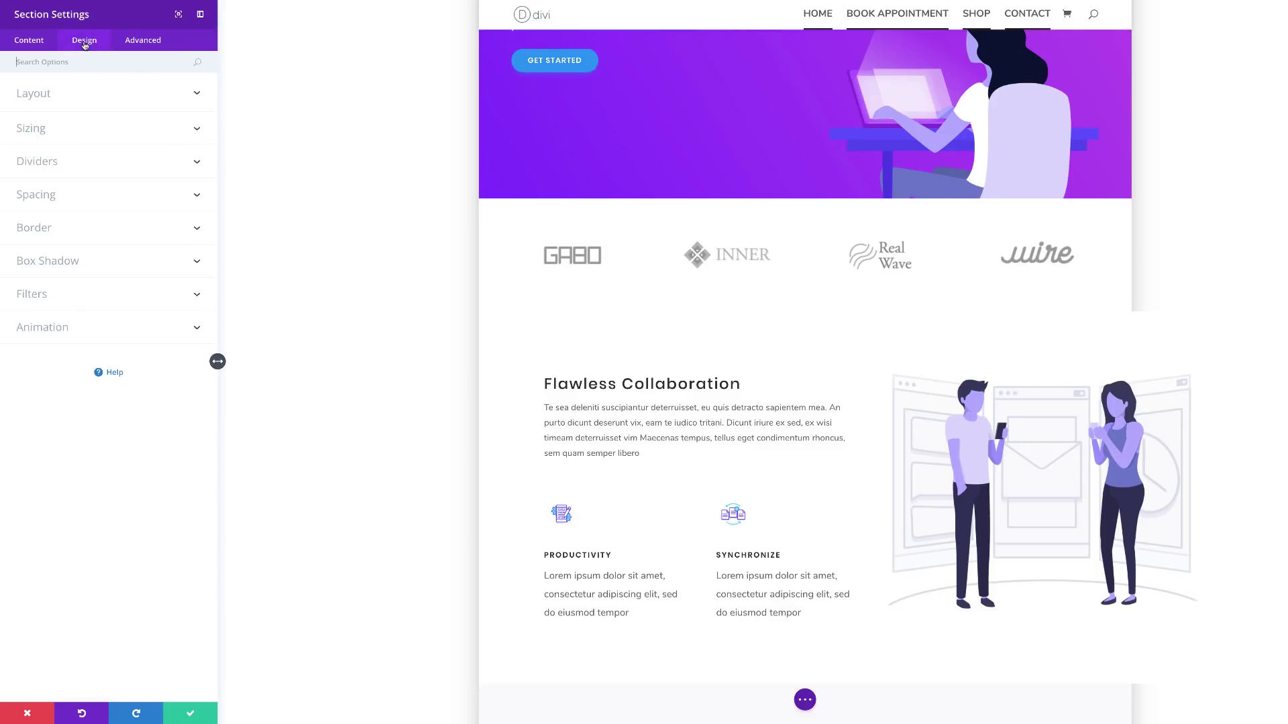
pyautogui.click(31, 129)
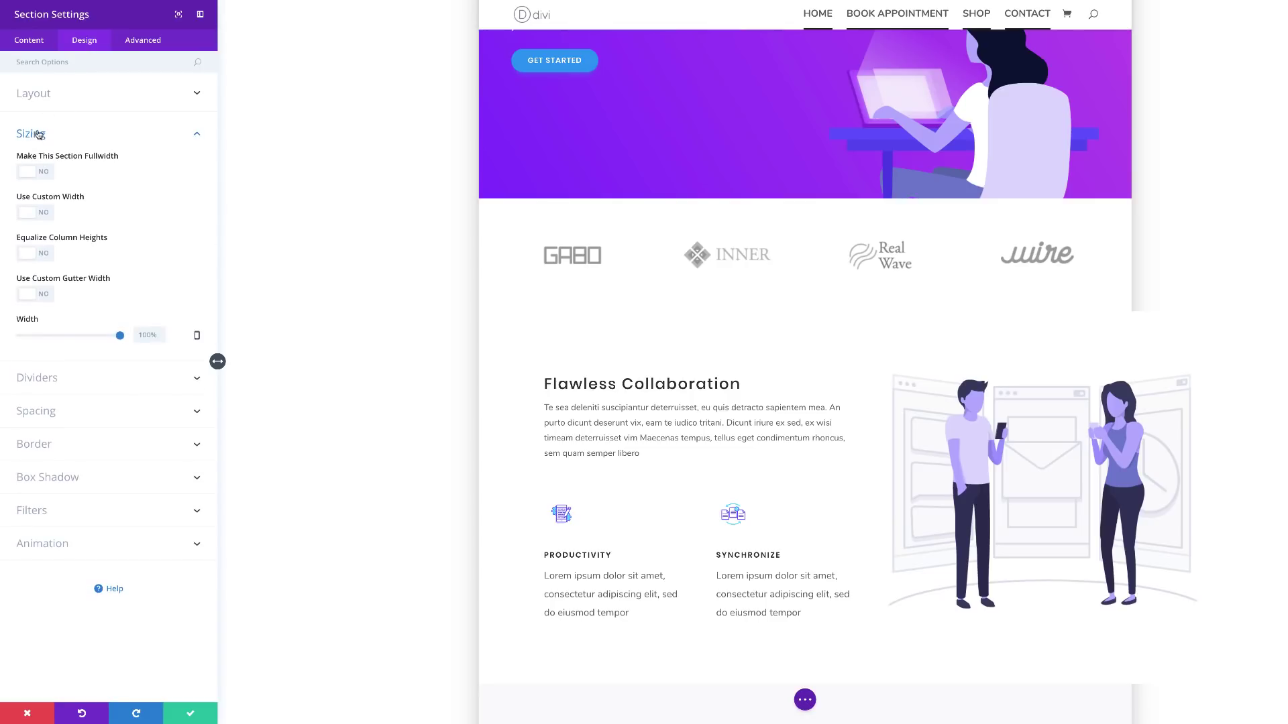
pyautogui.click(140, 335)
pyautogui.write('120%')
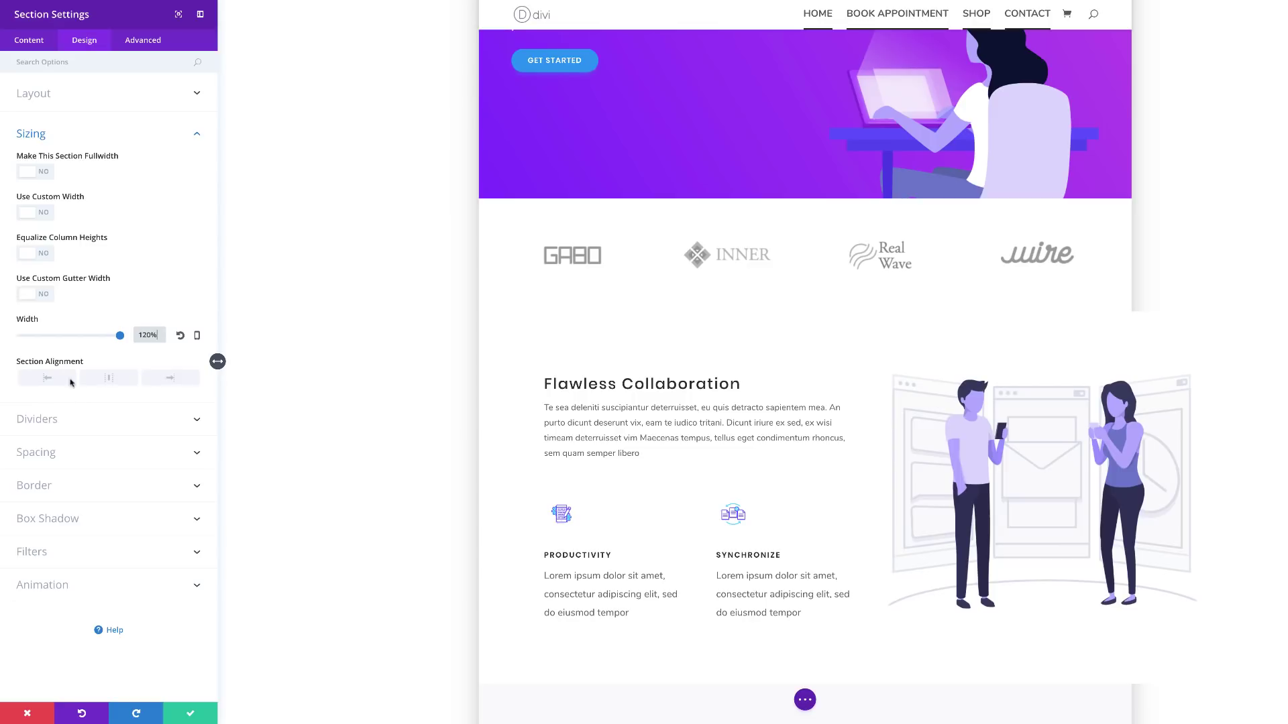
# Set the section's custom left margin to -10% in Spacing.
pyautogui.click(53, 455)
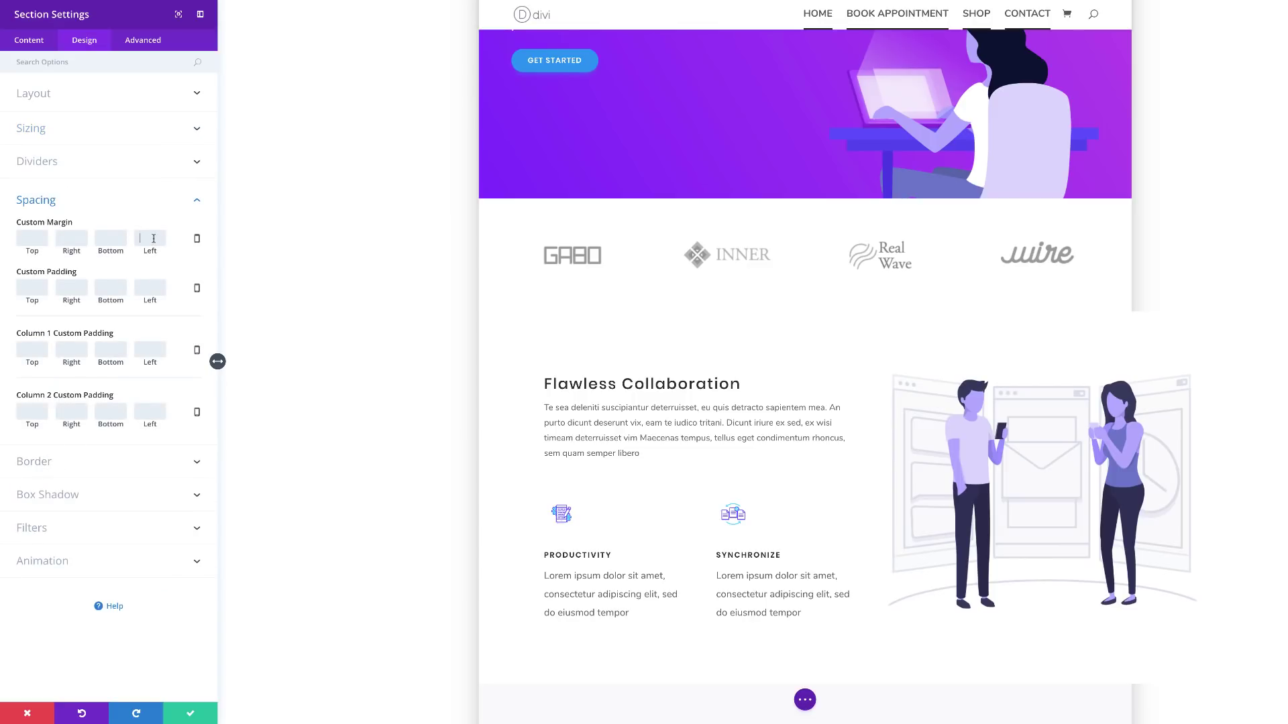
pyautogui.click(153, 238)
pyautogui.write('-30%')
pyautogui.write('10')
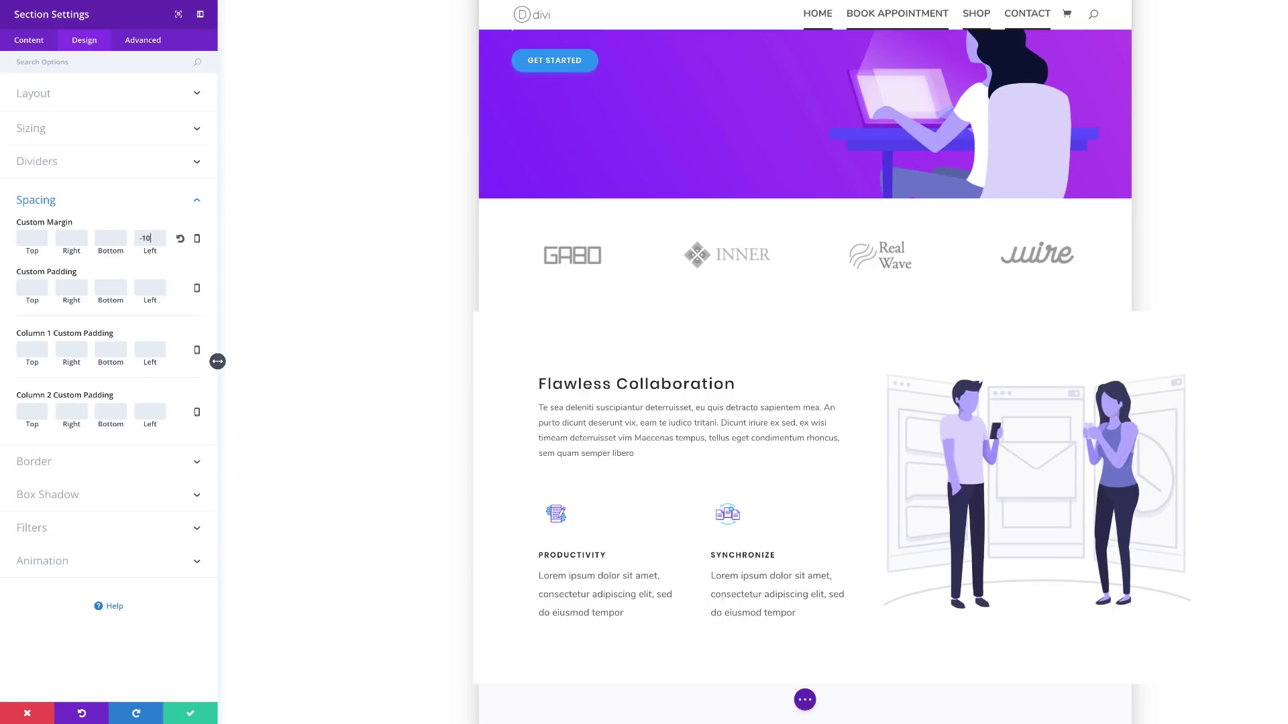
pyautogui.write('%')
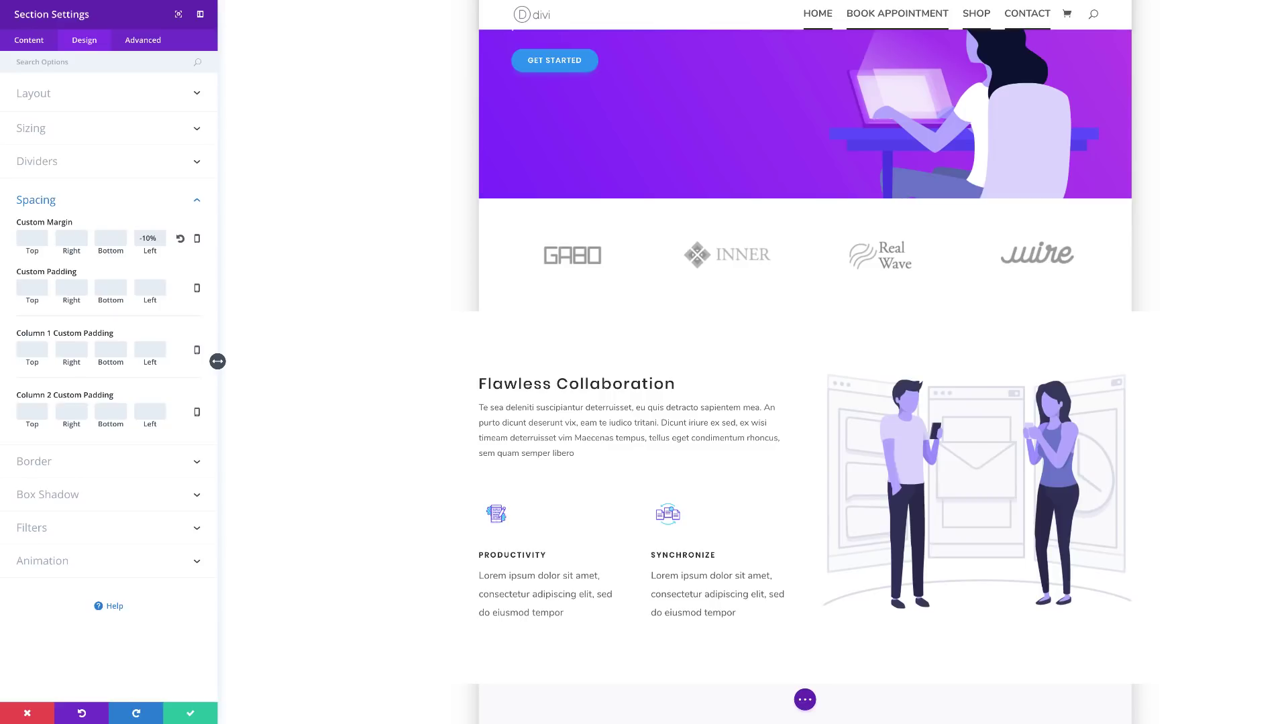
# Apply the second box shadow preset to the section and raise its blur strength to 60px.
pyautogui.click(61, 499)
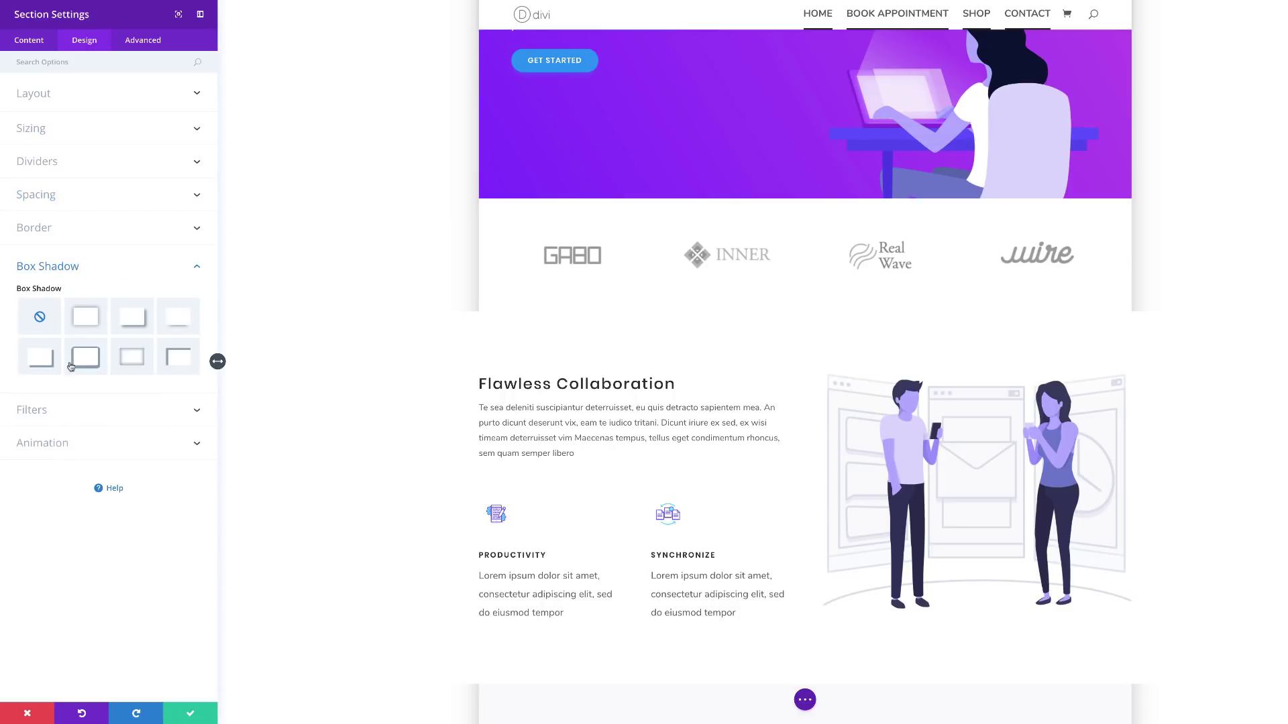
pyautogui.click(86, 317)
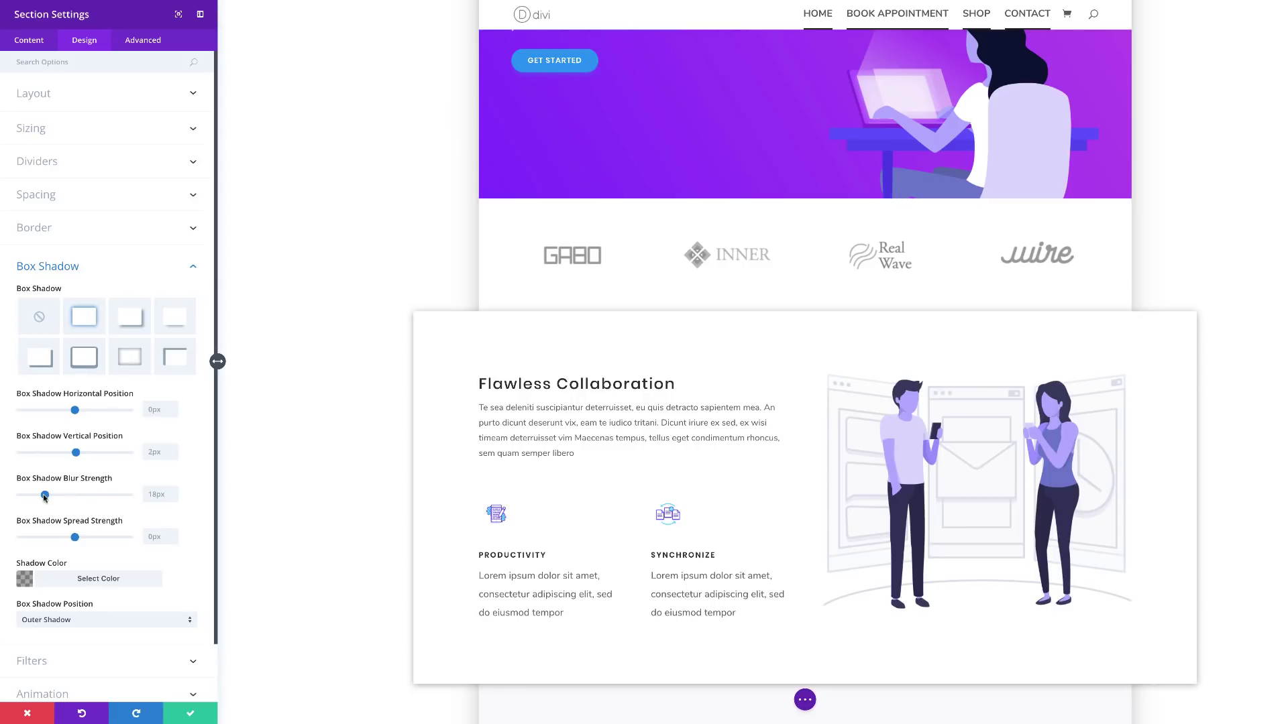
pyautogui.moveTo(45, 497); pyautogui.dragTo(102, 497)
pyautogui.scroll(-3, 305, 420)
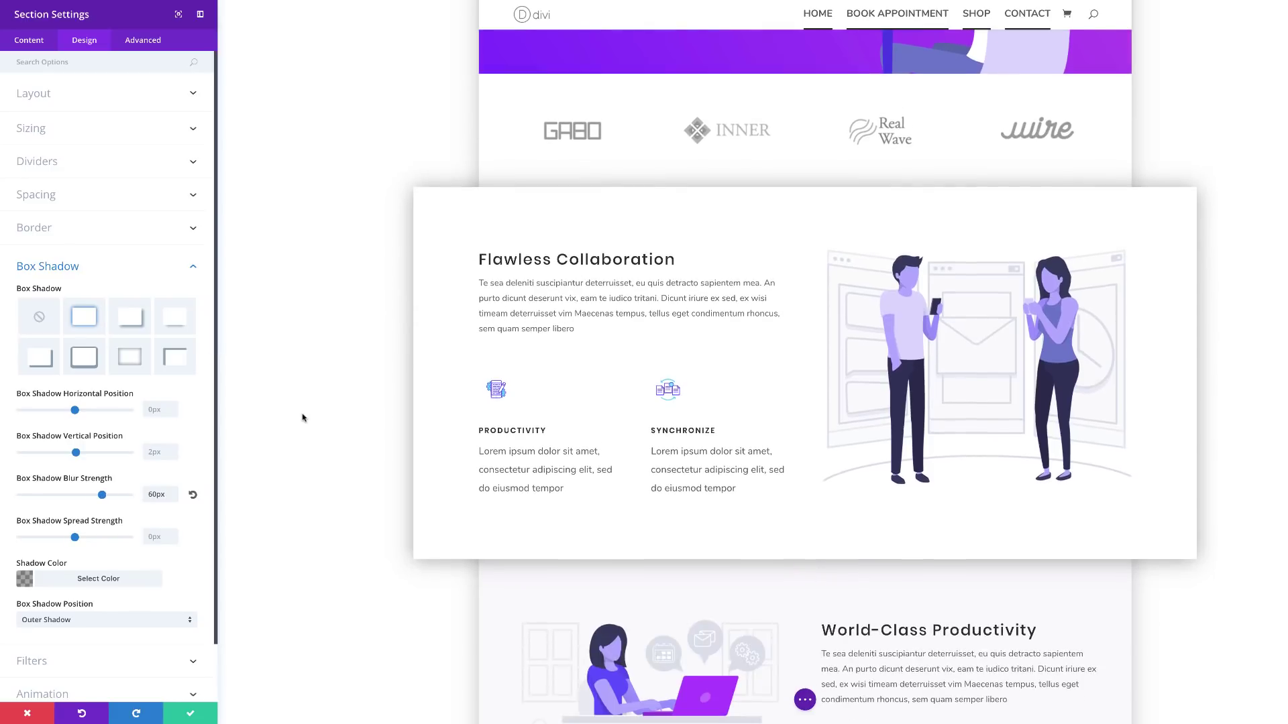
pyautogui.scroll(-1, 301, 418)
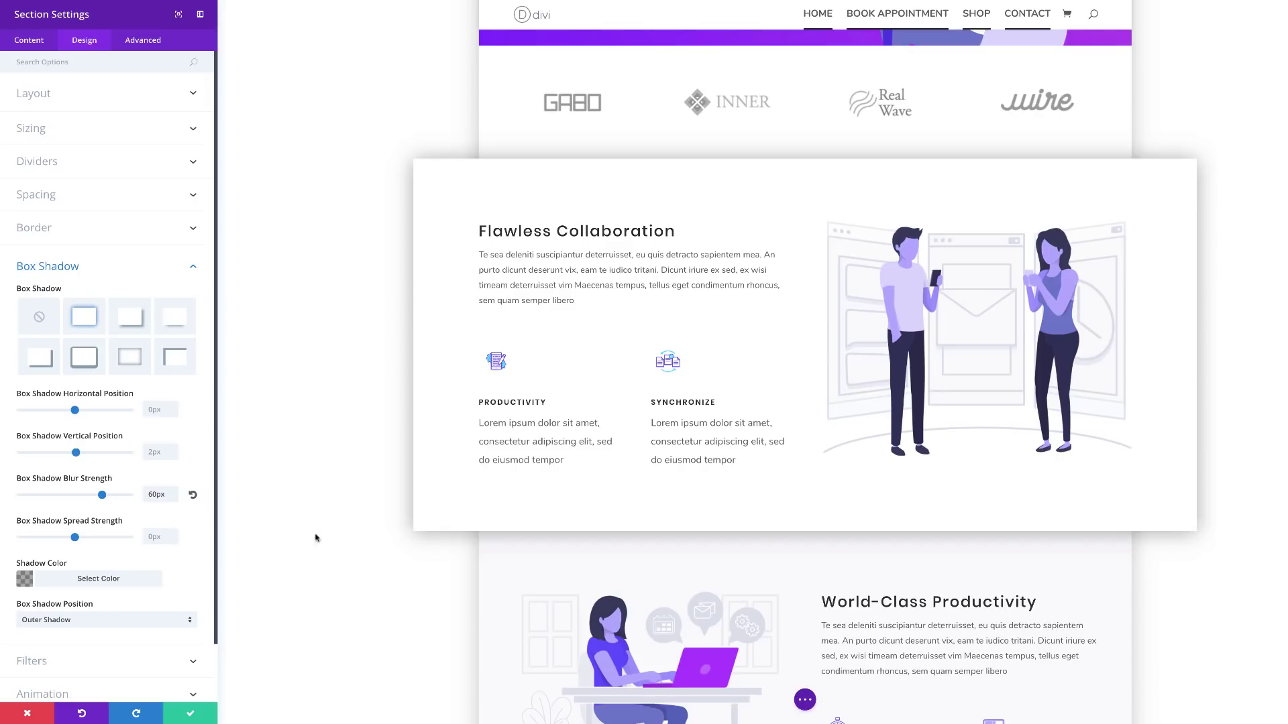
pyautogui.scroll(-1, 357, 463)
pyautogui.scroll(-1, 359, 452)
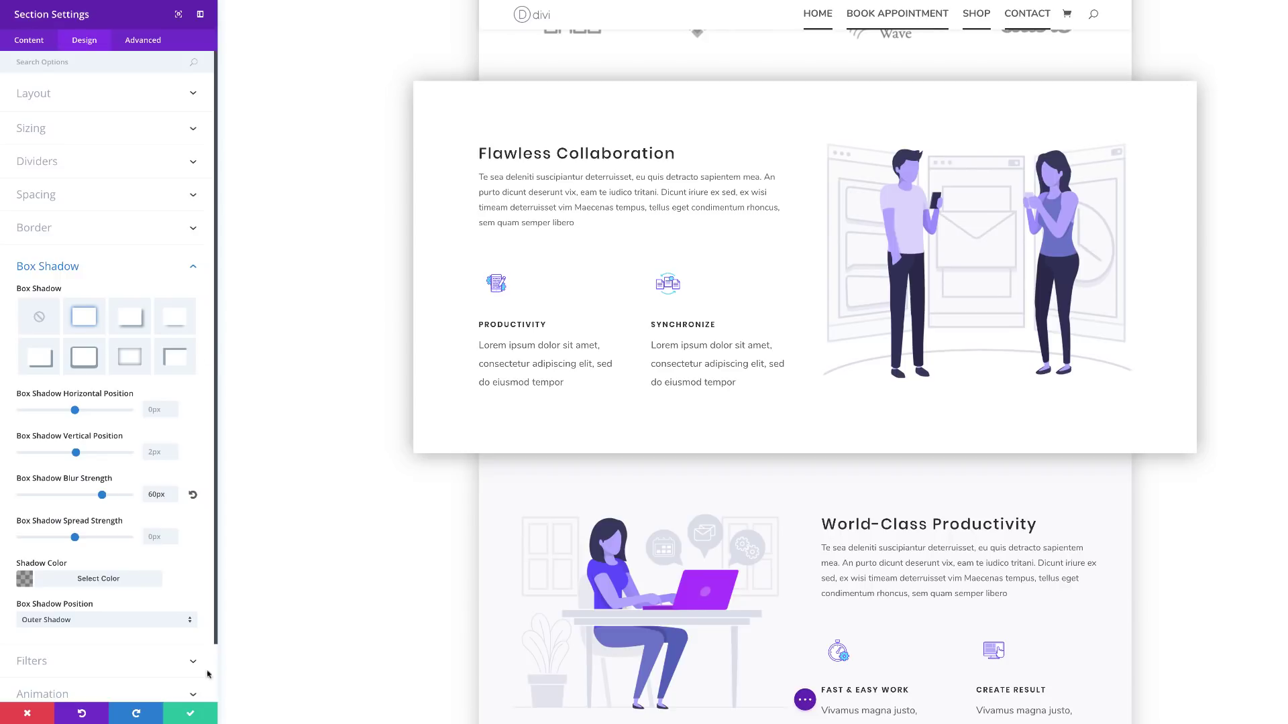
# Save and close the section settings, then scroll down to the Reviews row.
pyautogui.click(191, 715)
pyautogui.scroll(-10, 271, 355)
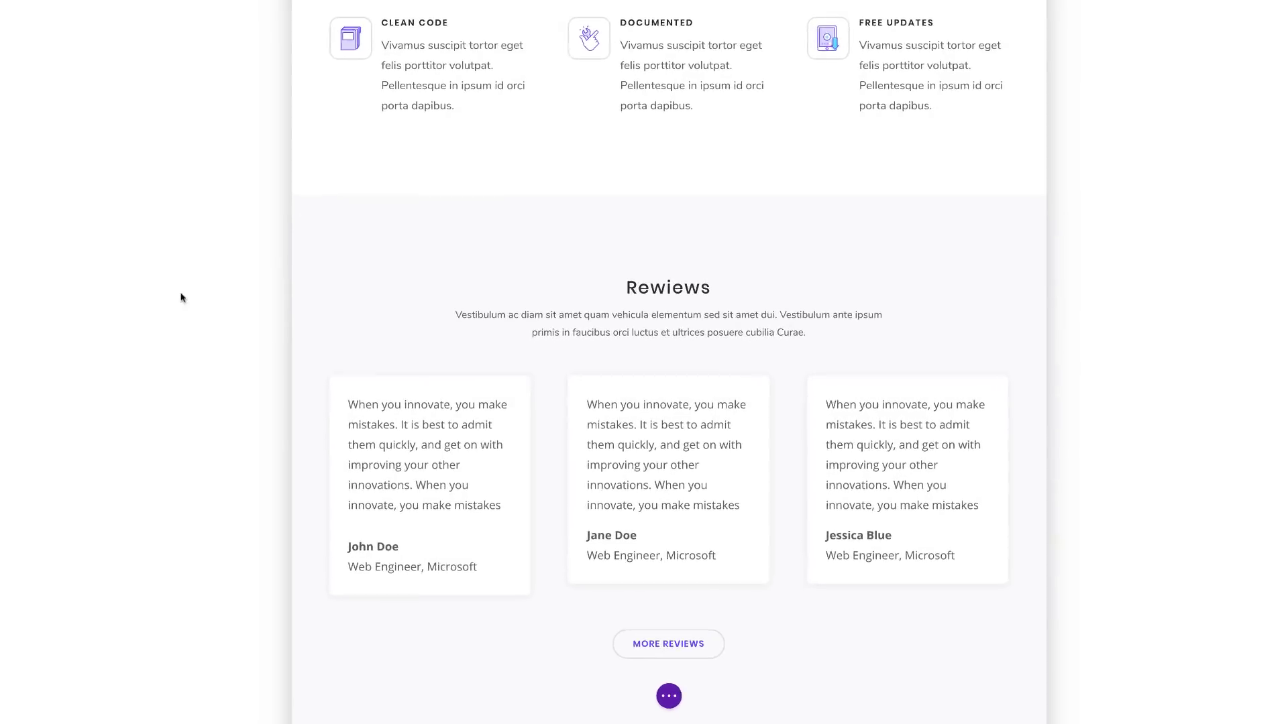
pyautogui.scroll(-1, 77, 268)
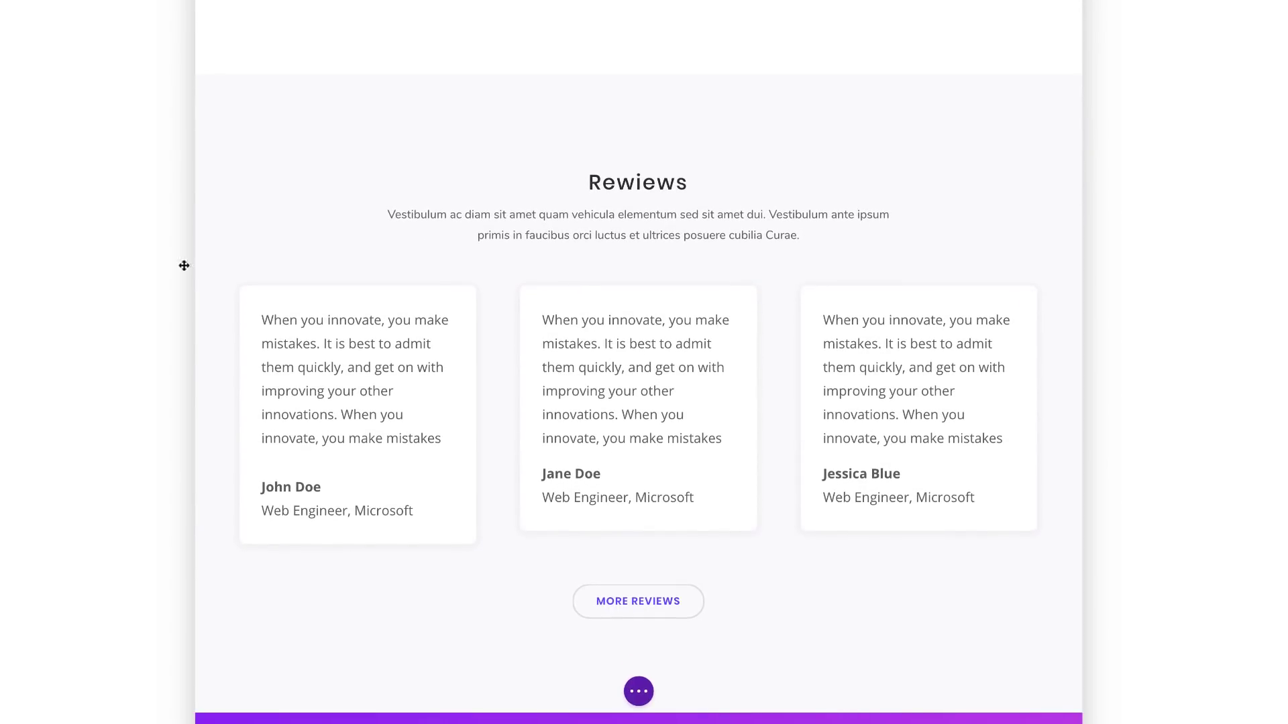
pyautogui.scroll(-3, 95, 259)
pyautogui.moveTo(315, 213)
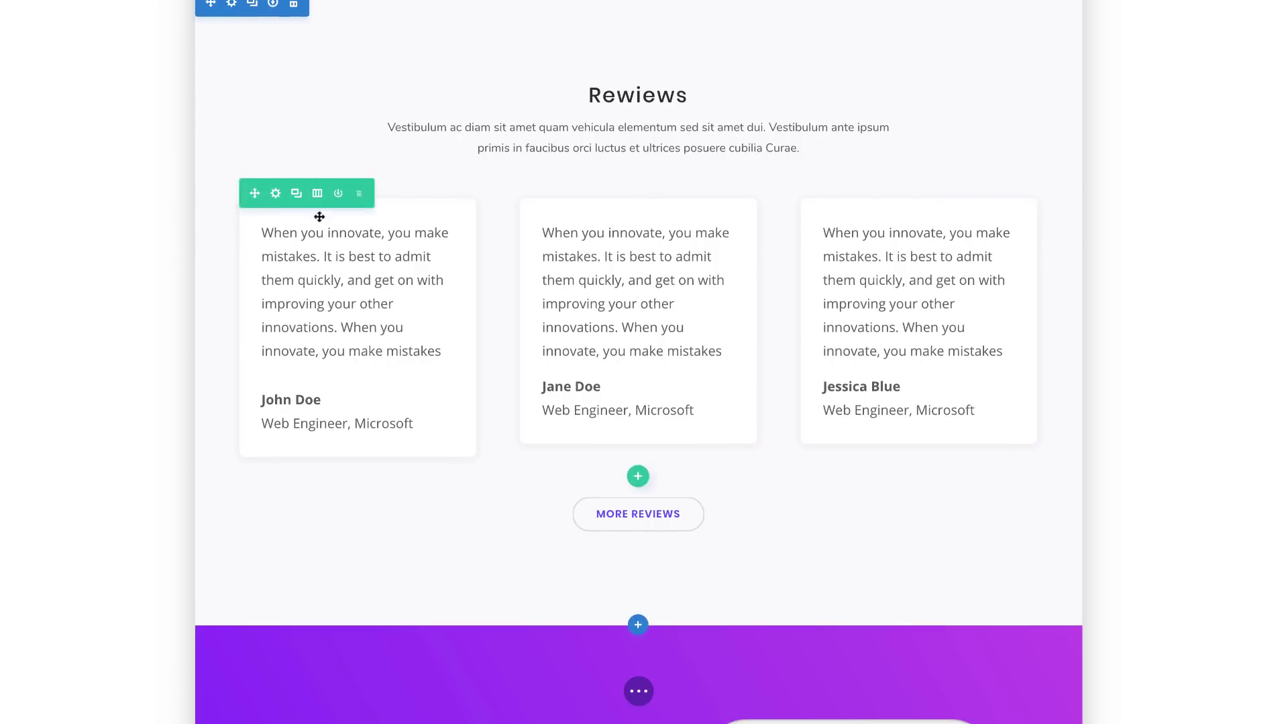
# Add the popout-section CSS class to the Reviews row in its Advanced settings.
pyautogui.click(276, 194)
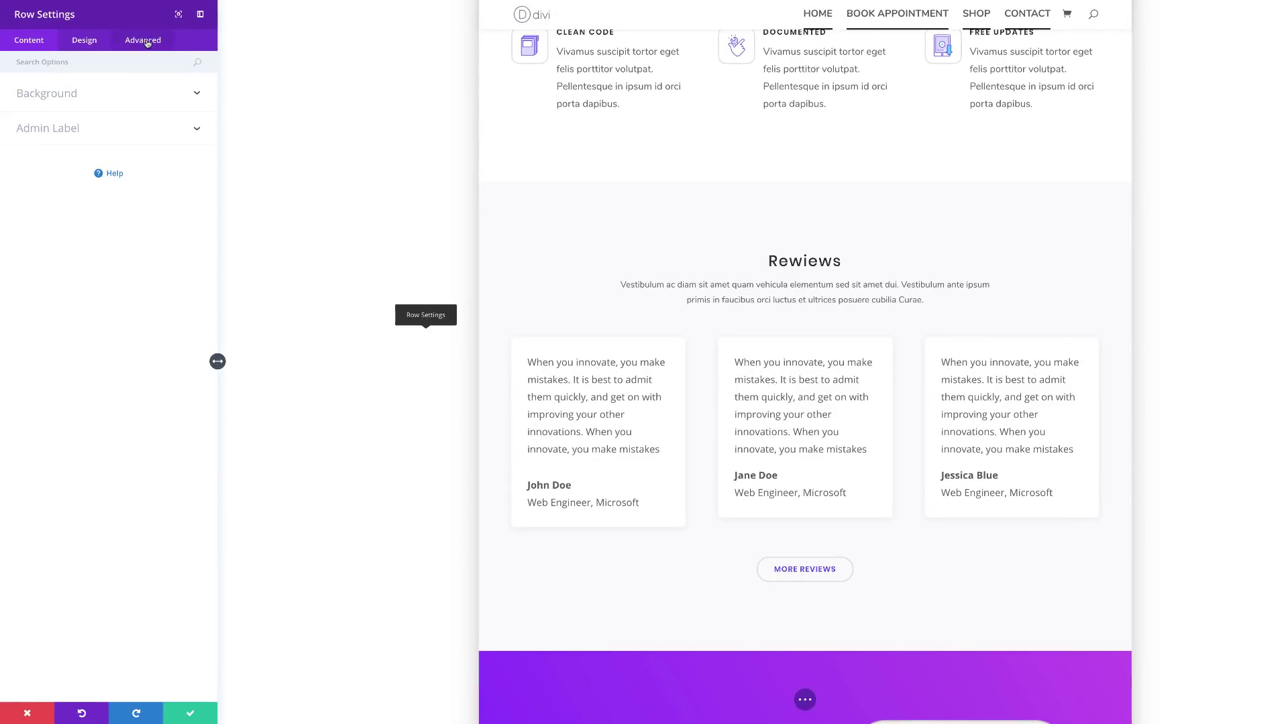
pyautogui.click(143, 41)
pyautogui.click(88, 99)
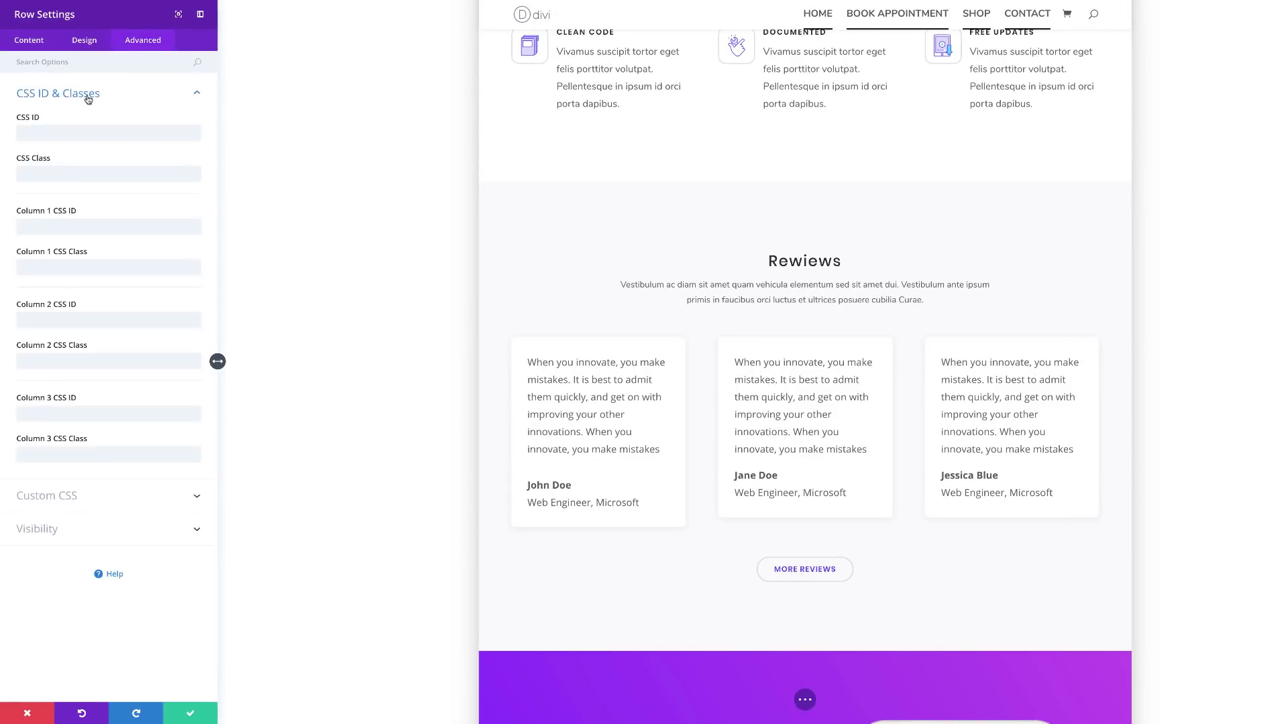
pyautogui.click(64, 178)
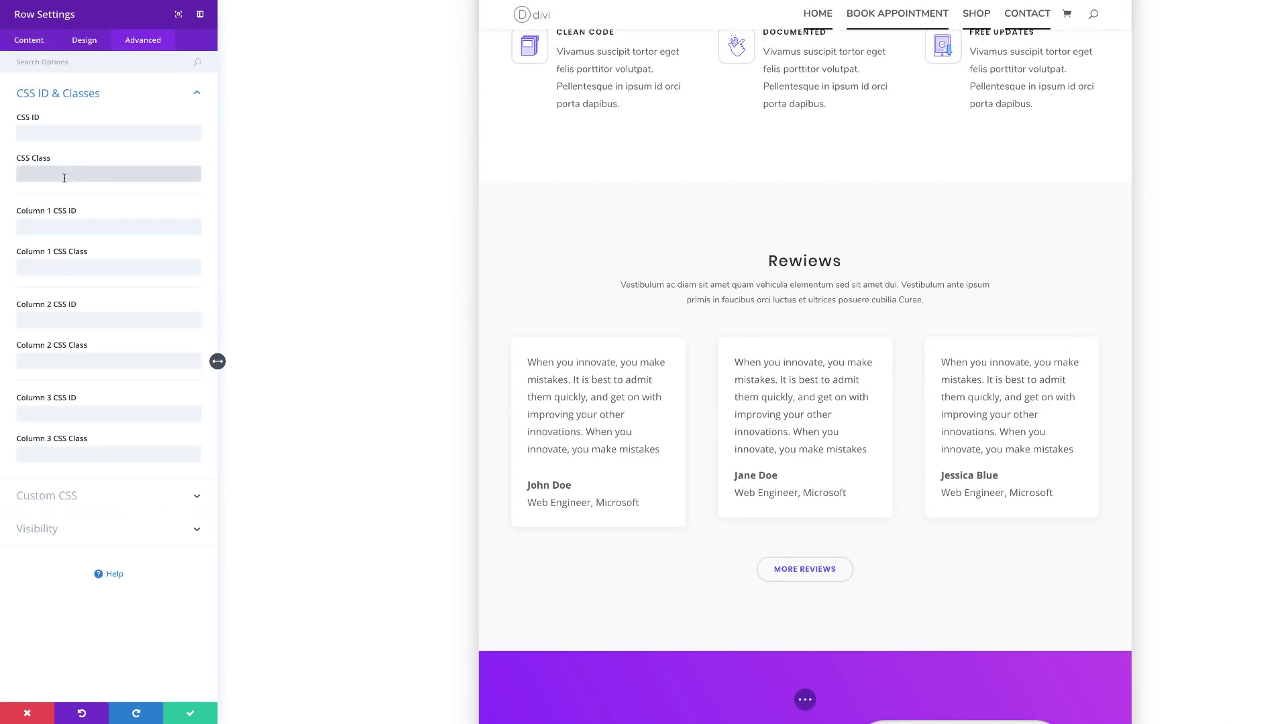
pyautogui.click(65, 177)
pyautogui.press('Down')
pyautogui.press('Return')
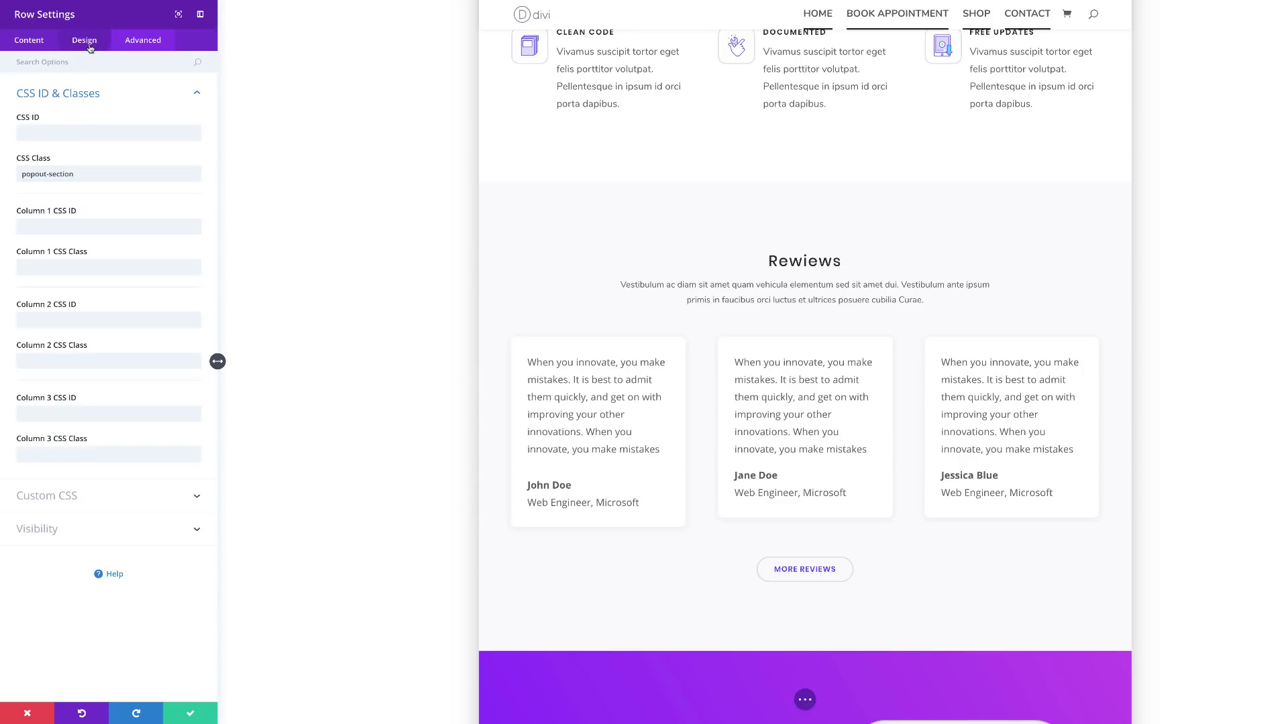
pyautogui.click(84, 42)
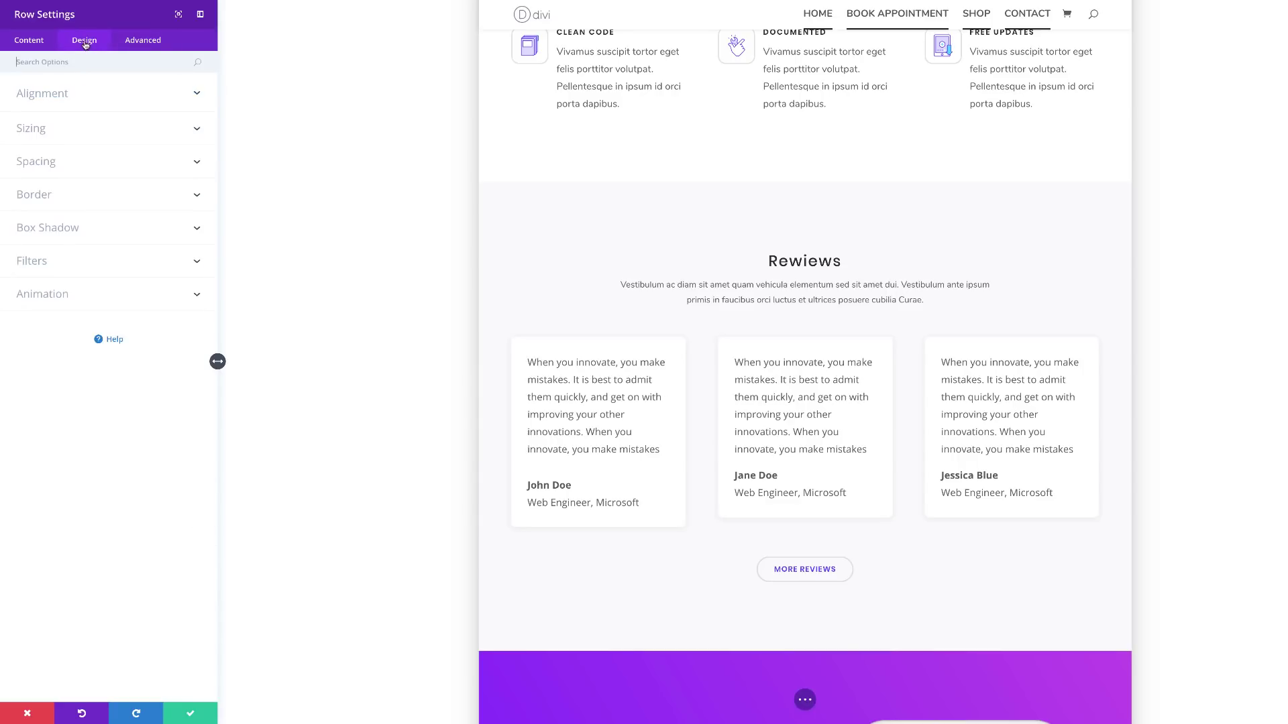
# Enable Use Custom Width on the Reviews row and set it to 120% in Sizing.
pyautogui.click(41, 134)
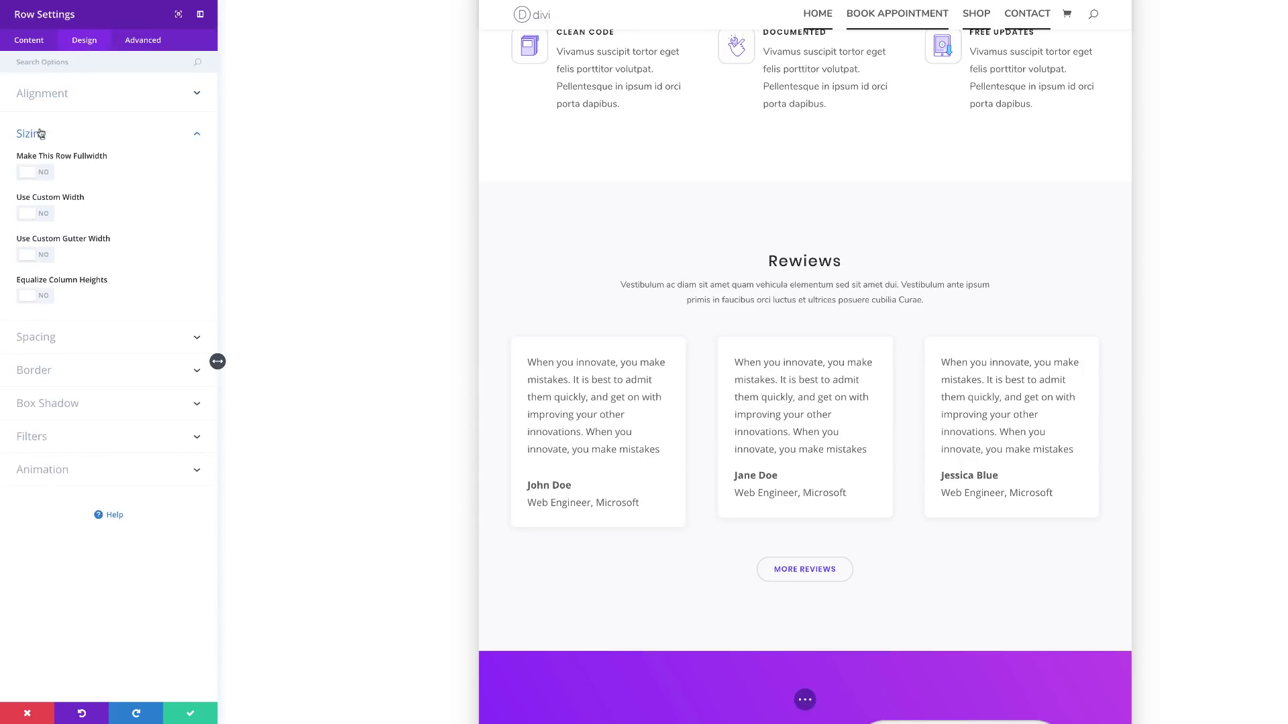
pyautogui.click(44, 215)
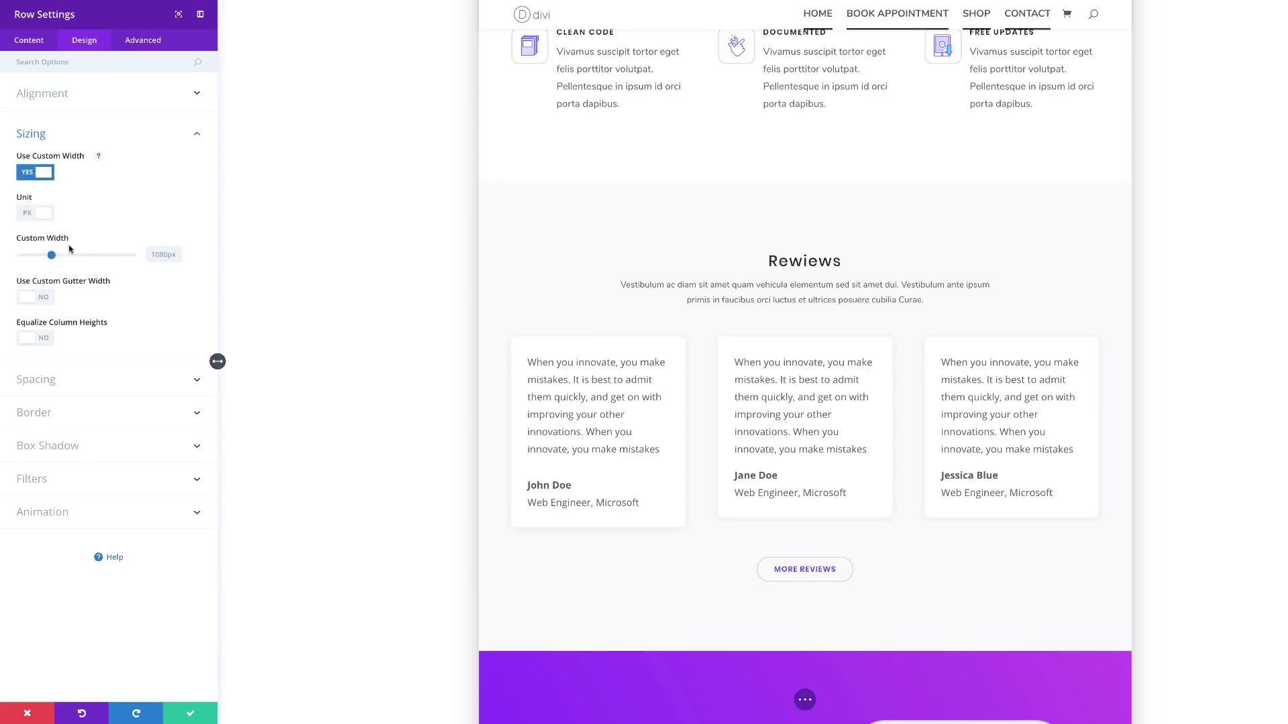
pyautogui.click(28, 216)
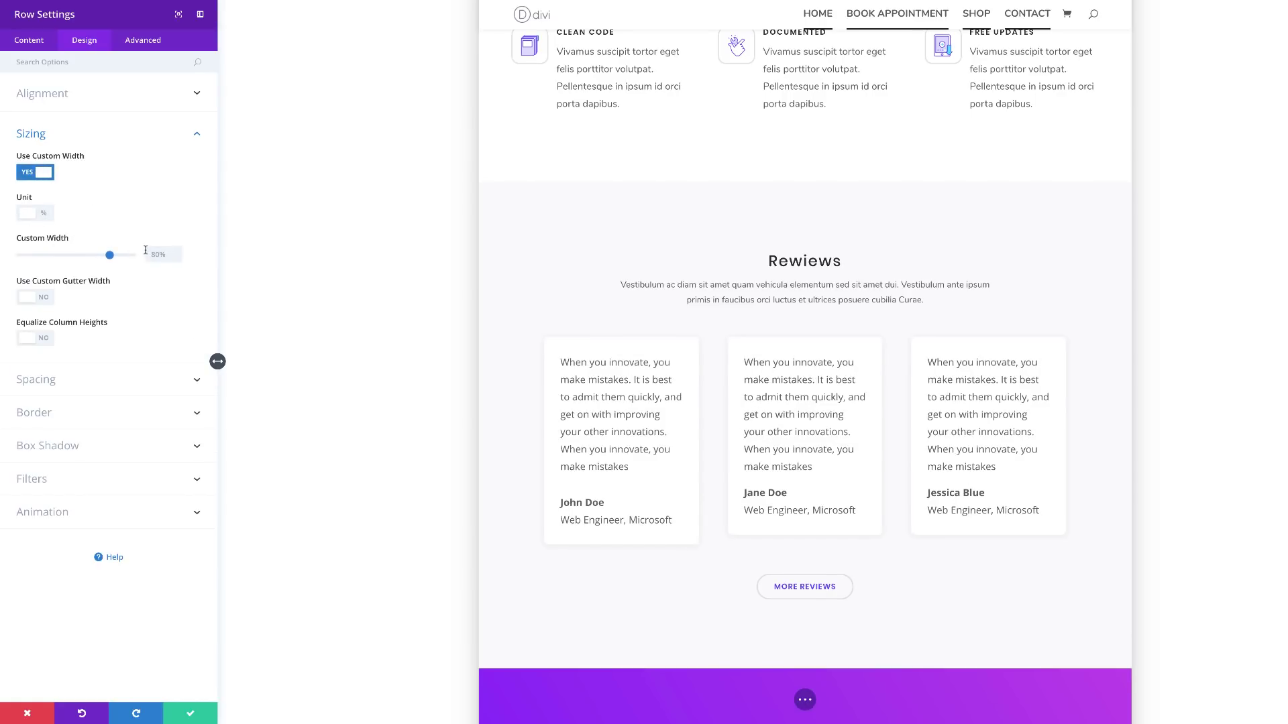
pyautogui.click(159, 253)
pyautogui.write('120')
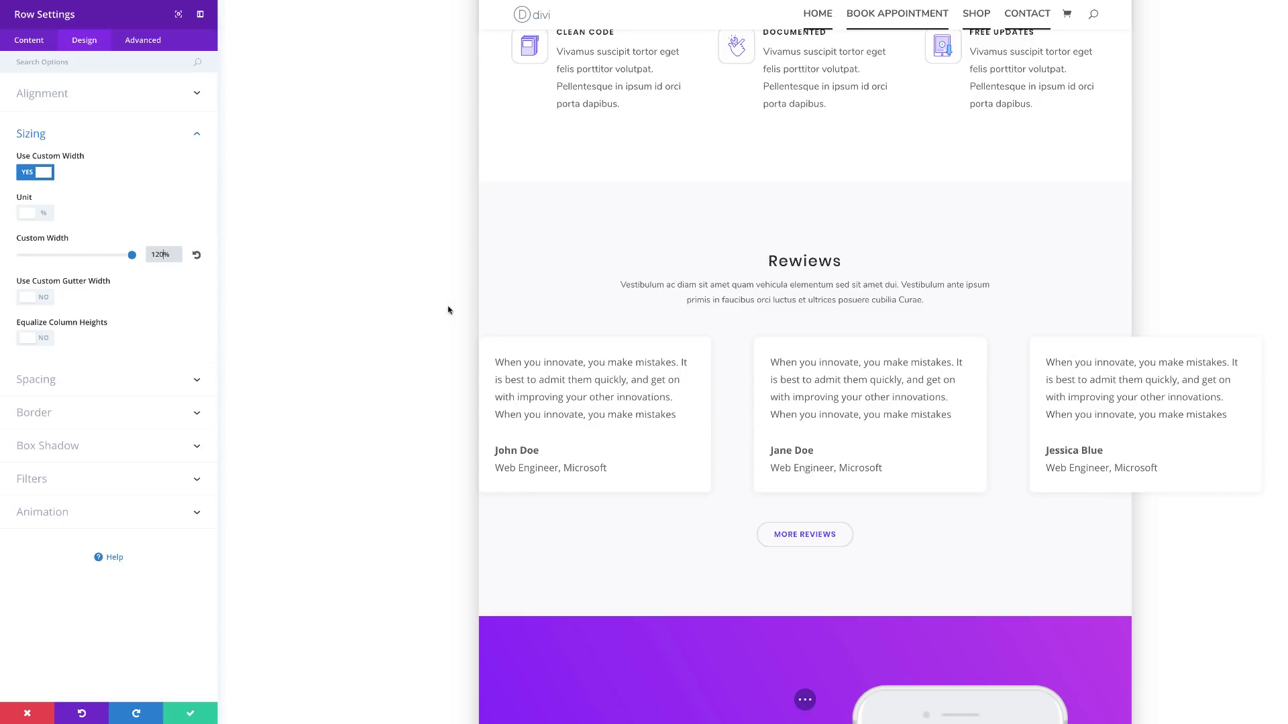
# Enter -10% as the Reviews row's custom left margin under Spacing.
pyautogui.click(40, 380)
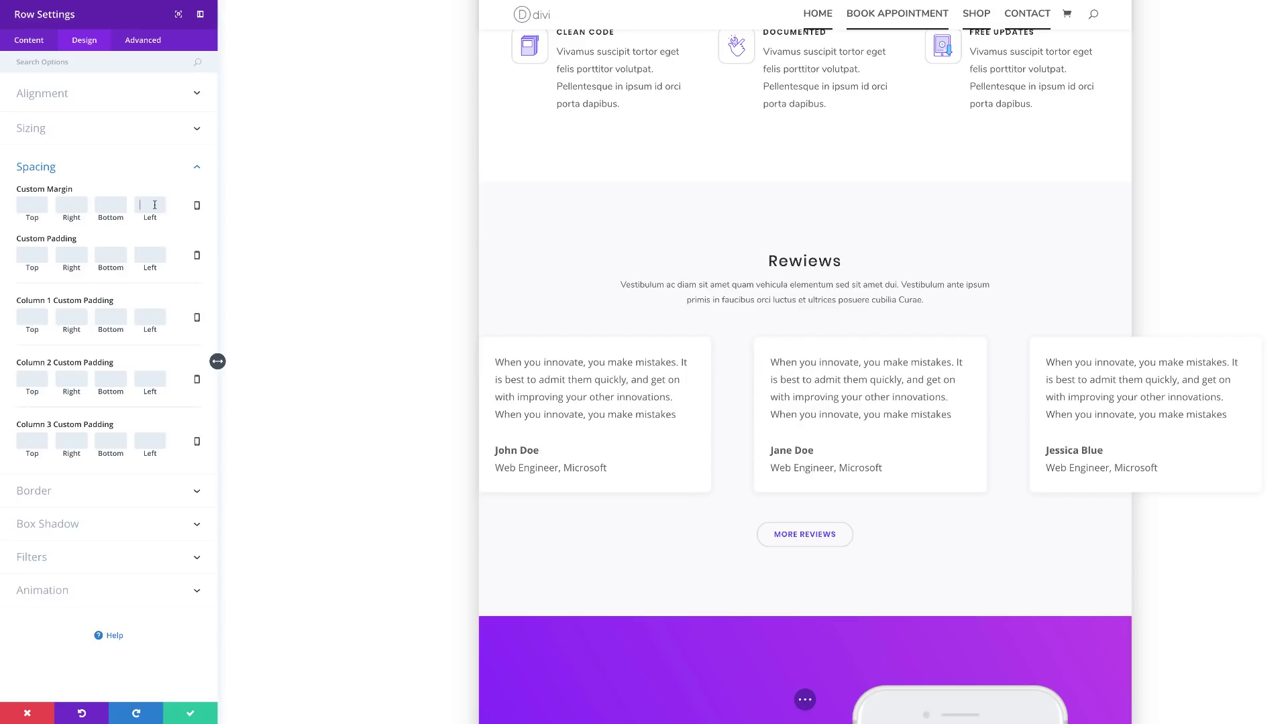
pyautogui.write('-20%')
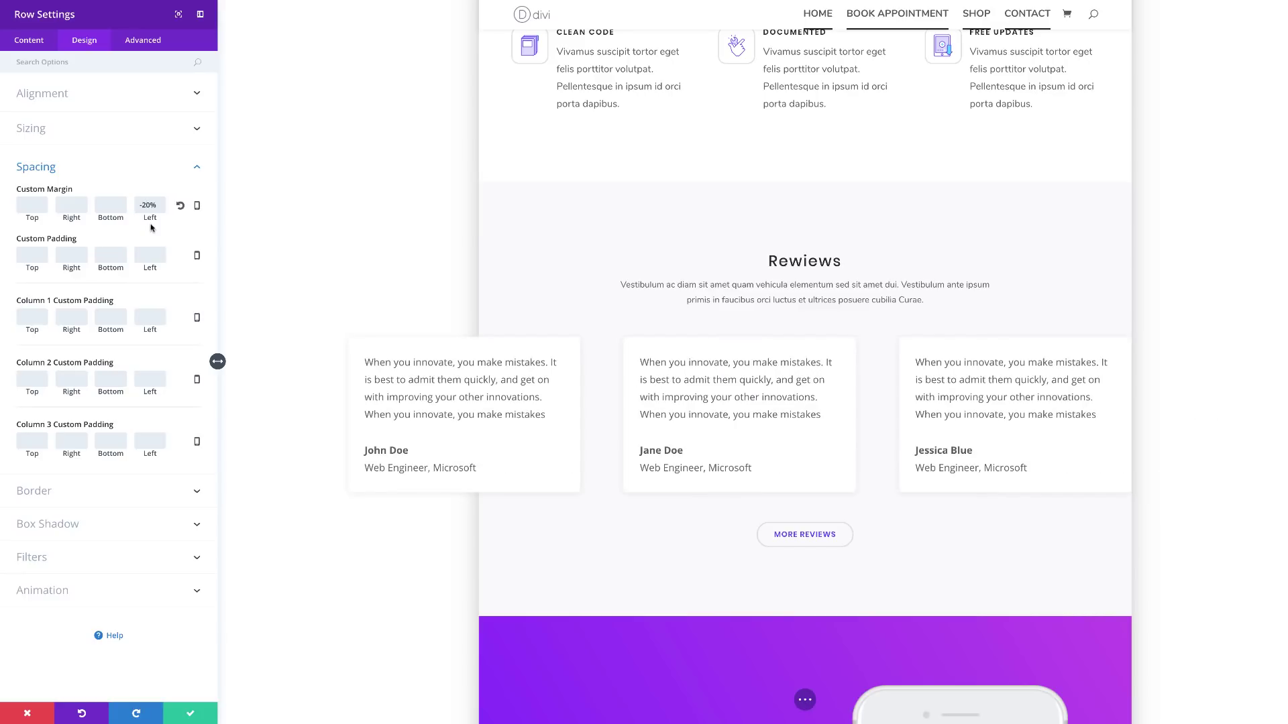
pyautogui.press('BackSpace')
pyautogui.write('1')
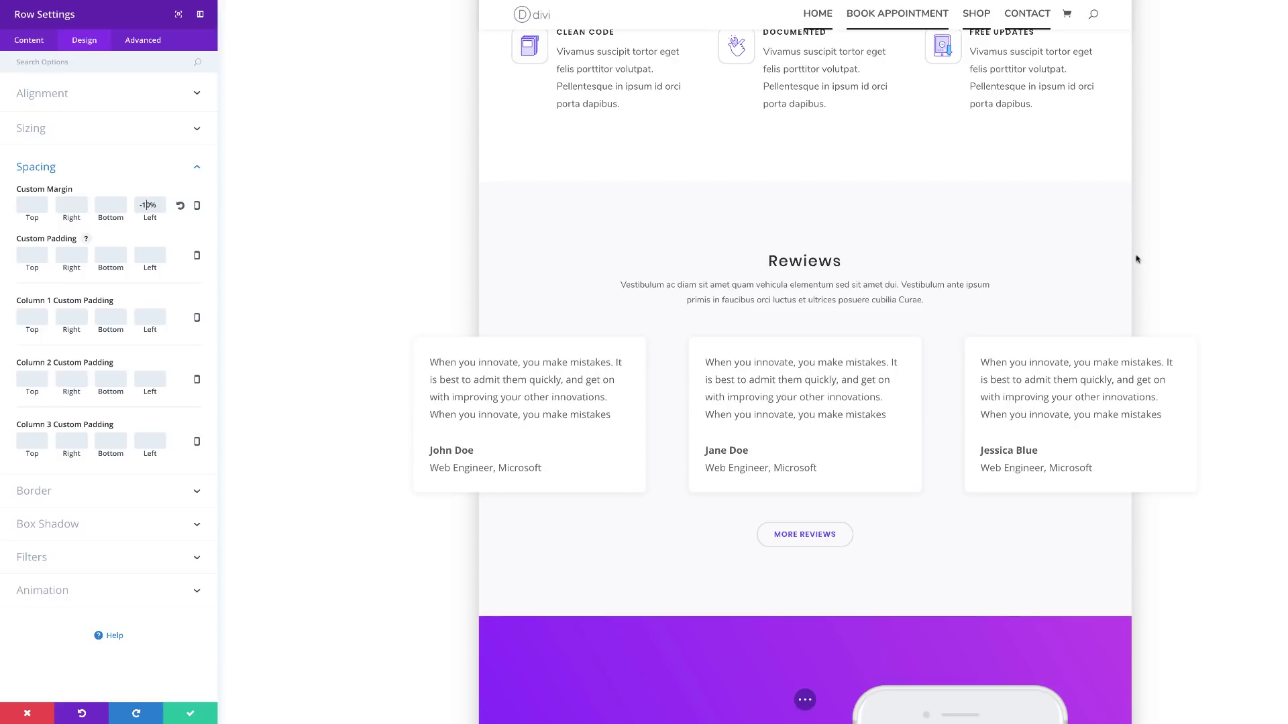
# Save the Reviews row settings and open the first review card's design options.
pyautogui.click(193, 713)
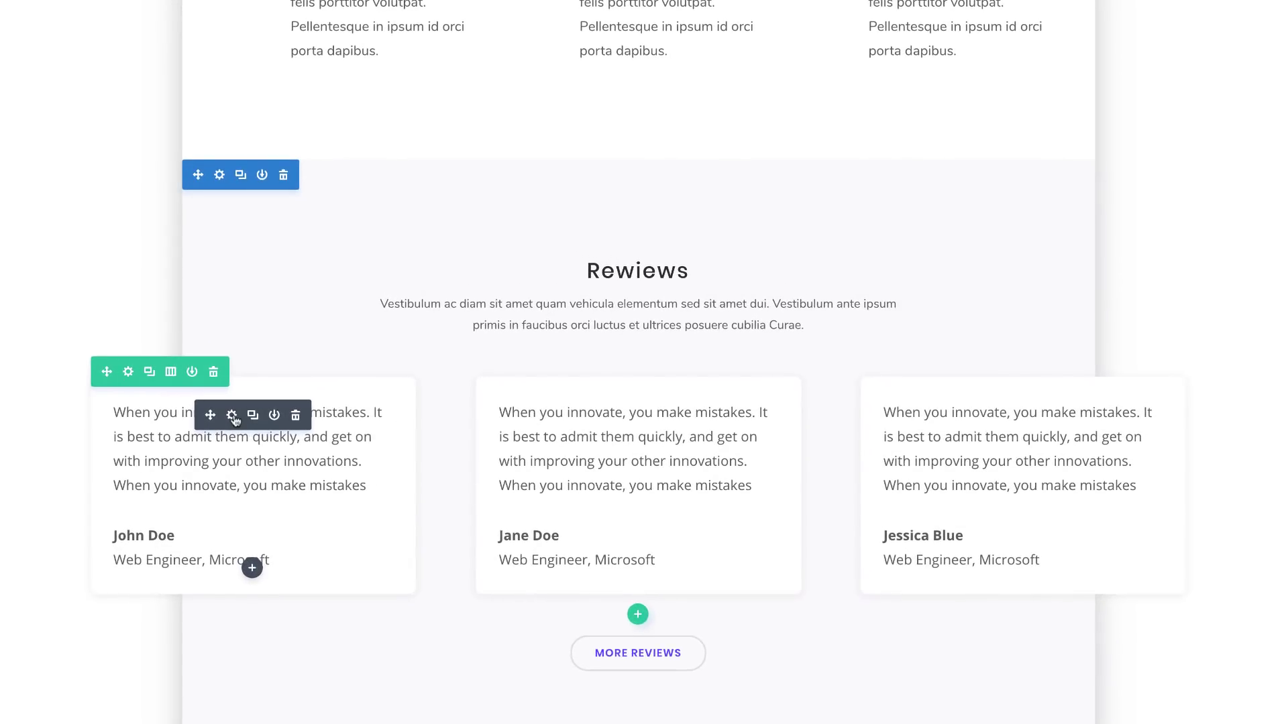
pyautogui.click(233, 415)
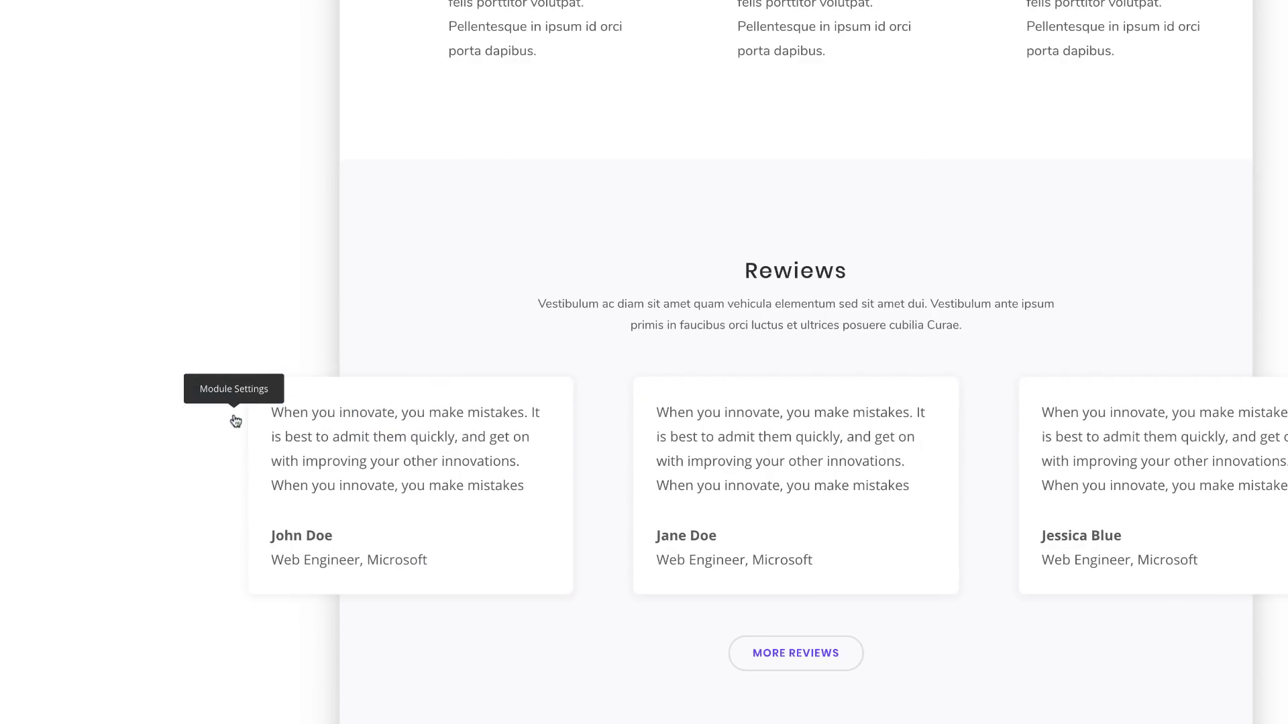
pyautogui.click(84, 40)
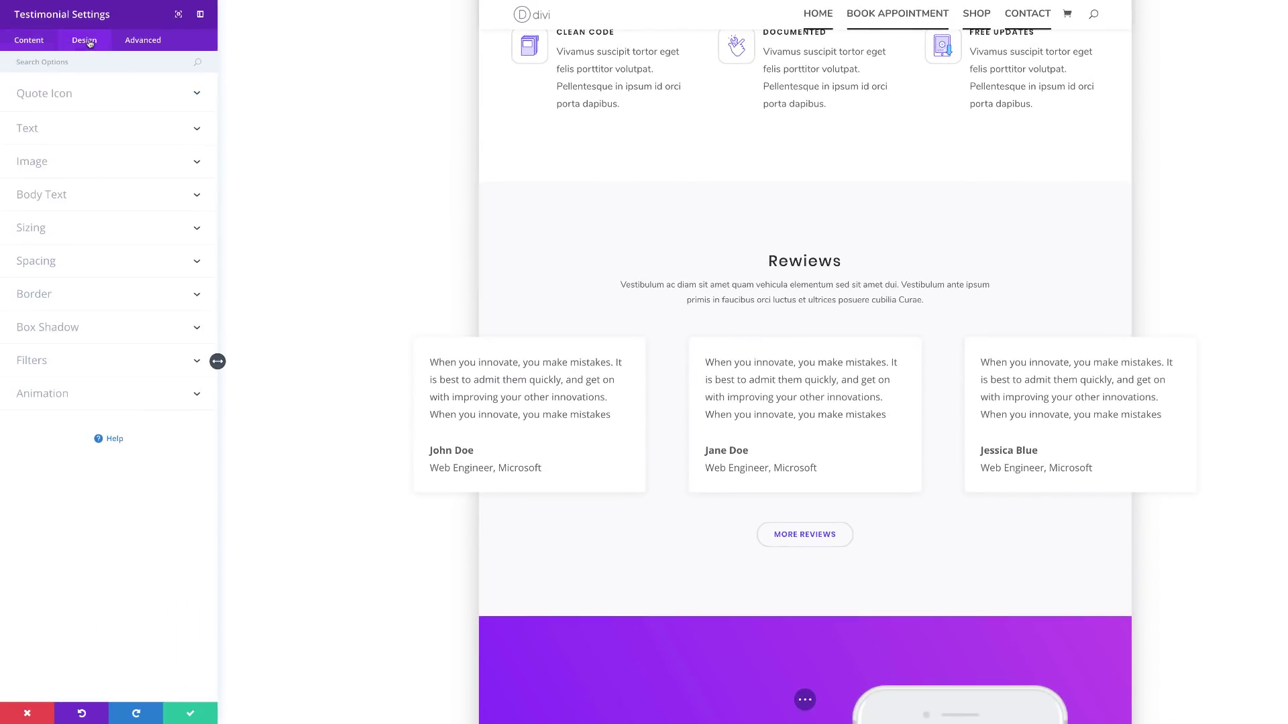
# Give the first review card a near-black box shadow with 60px blur.
pyautogui.click(54, 294)
pyautogui.scroll(-2, 40, 295)
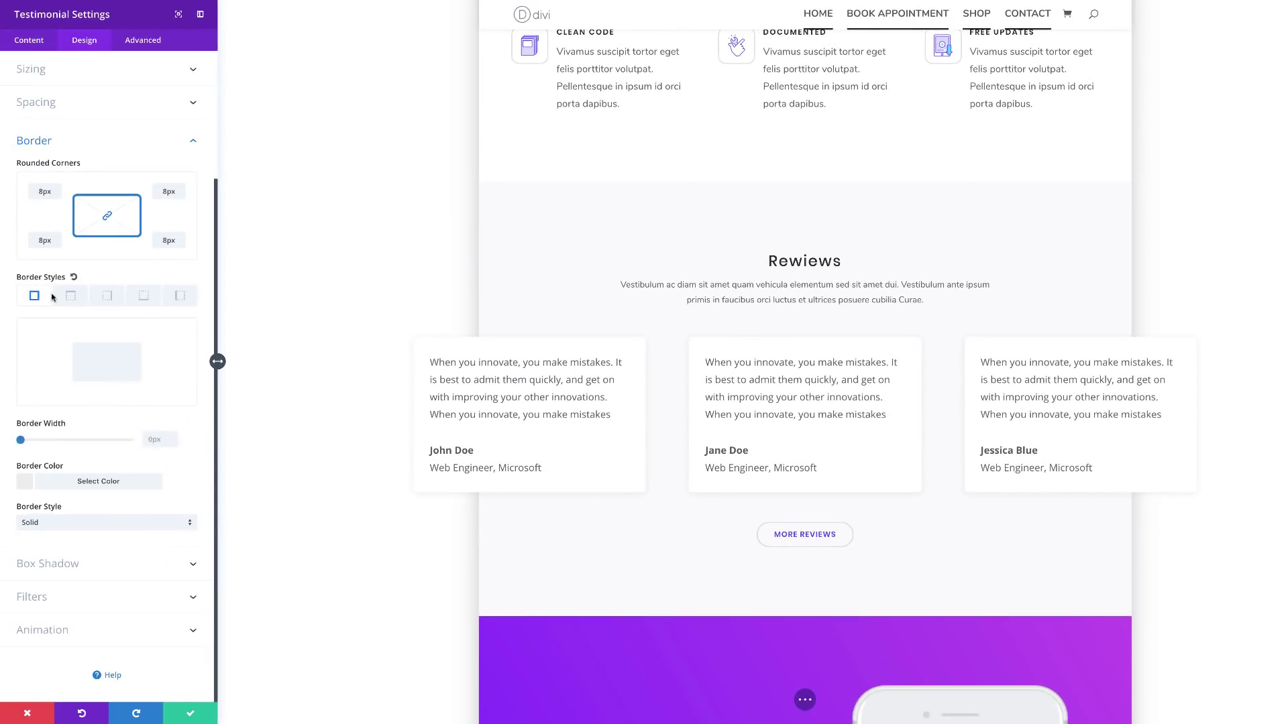
pyautogui.click(64, 564)
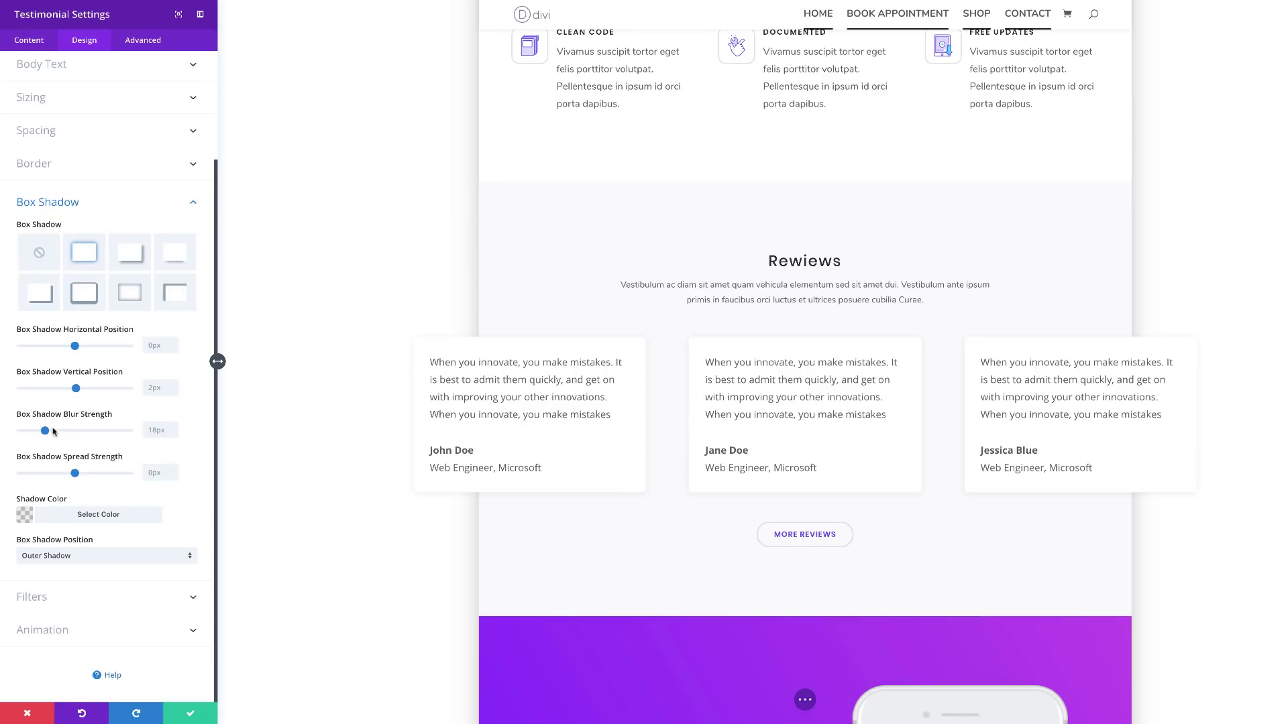
pyautogui.moveTo(45, 431); pyautogui.dragTo(101, 431)
pyautogui.click(26, 515)
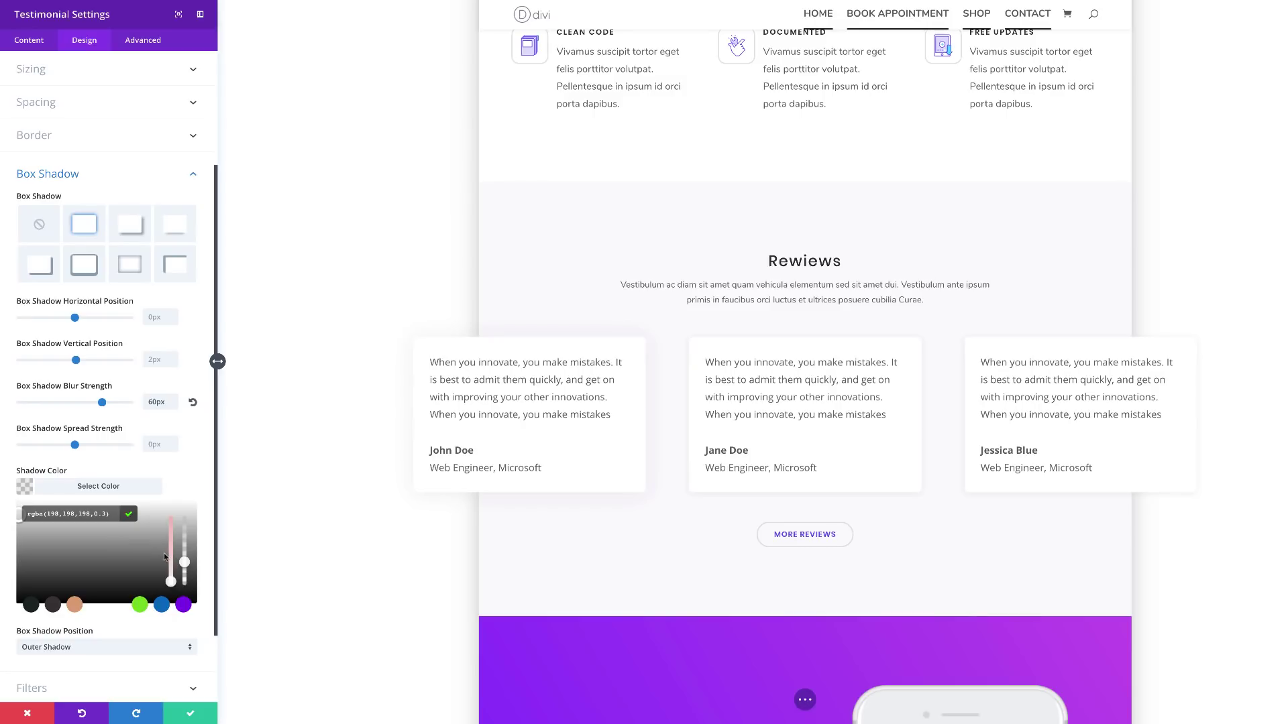
pyautogui.moveTo(114, 529); pyautogui.dragTo(106, 578)
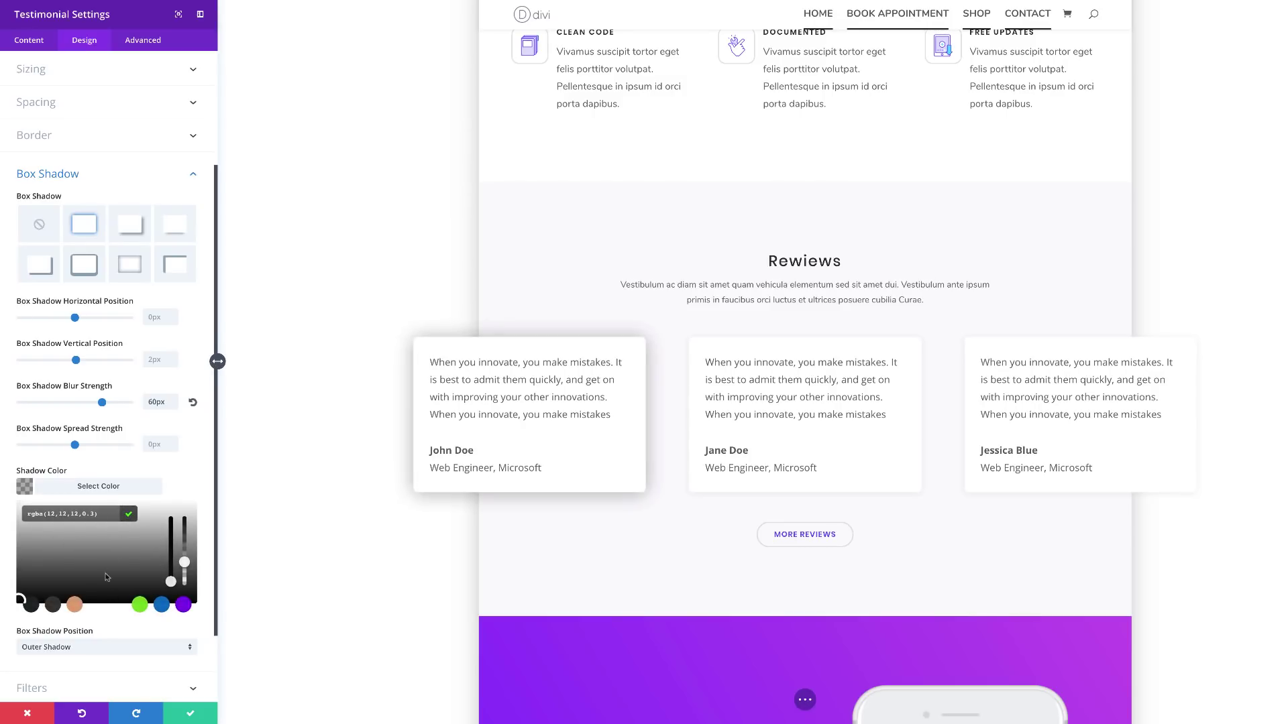
pyautogui.click(196, 480)
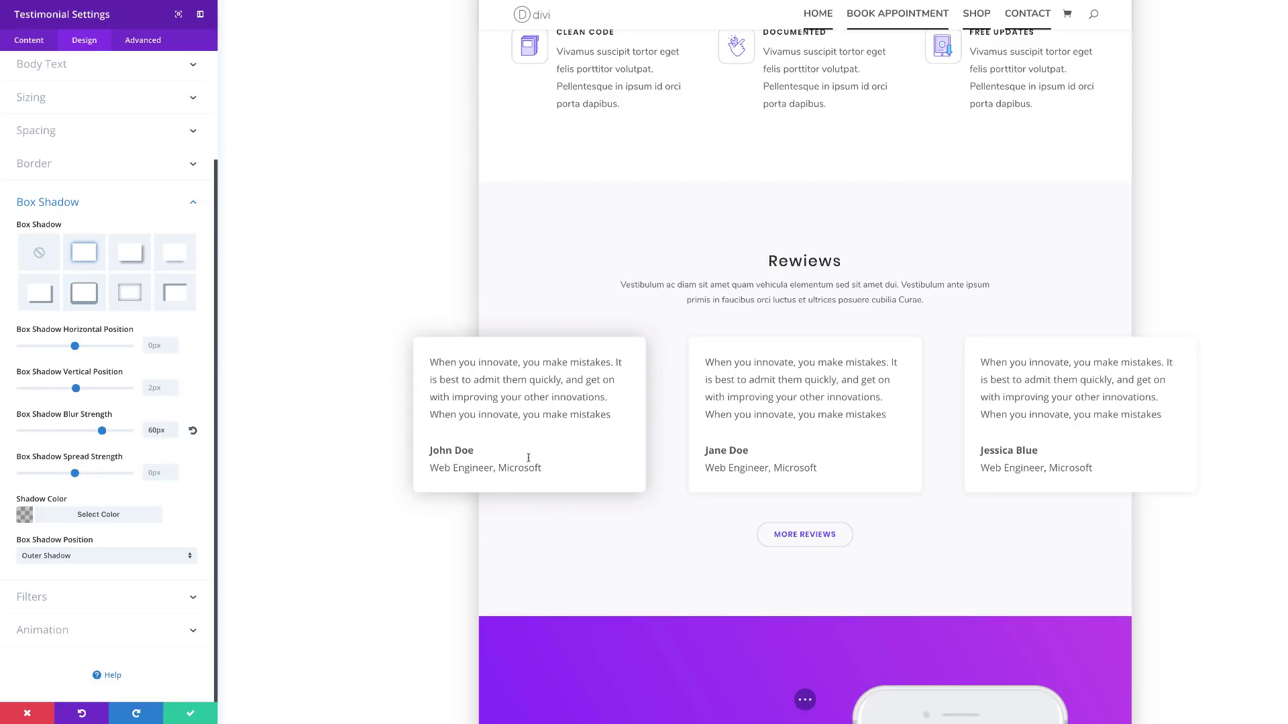
# Save the first card and copy its style onto the third review card.
pyautogui.click(193, 715)
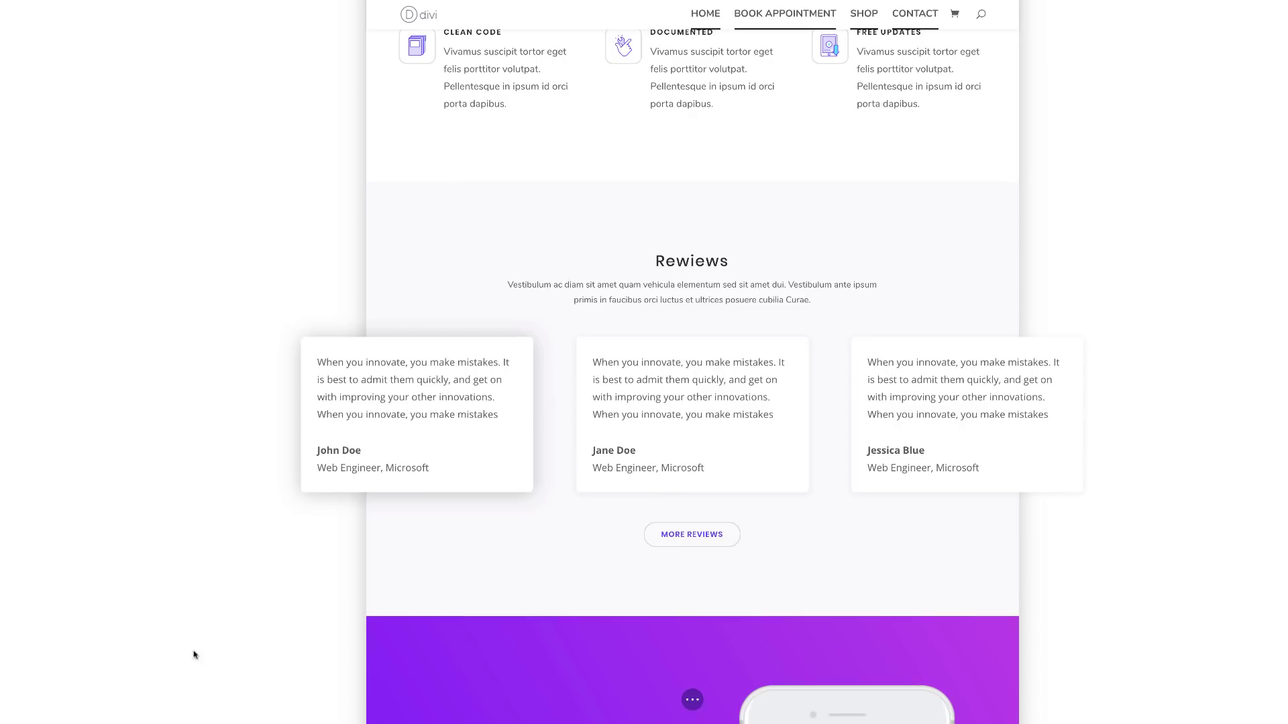
pyautogui.rightClick(440, 437)
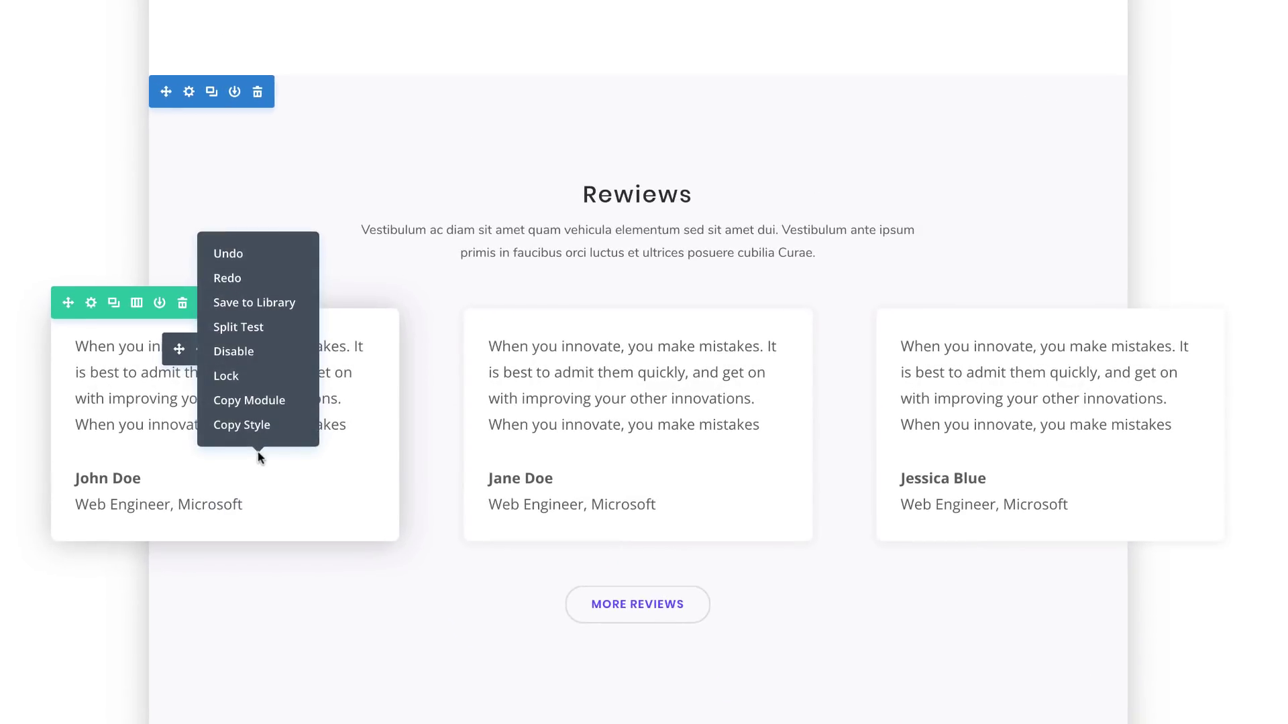
pyautogui.click(259, 425)
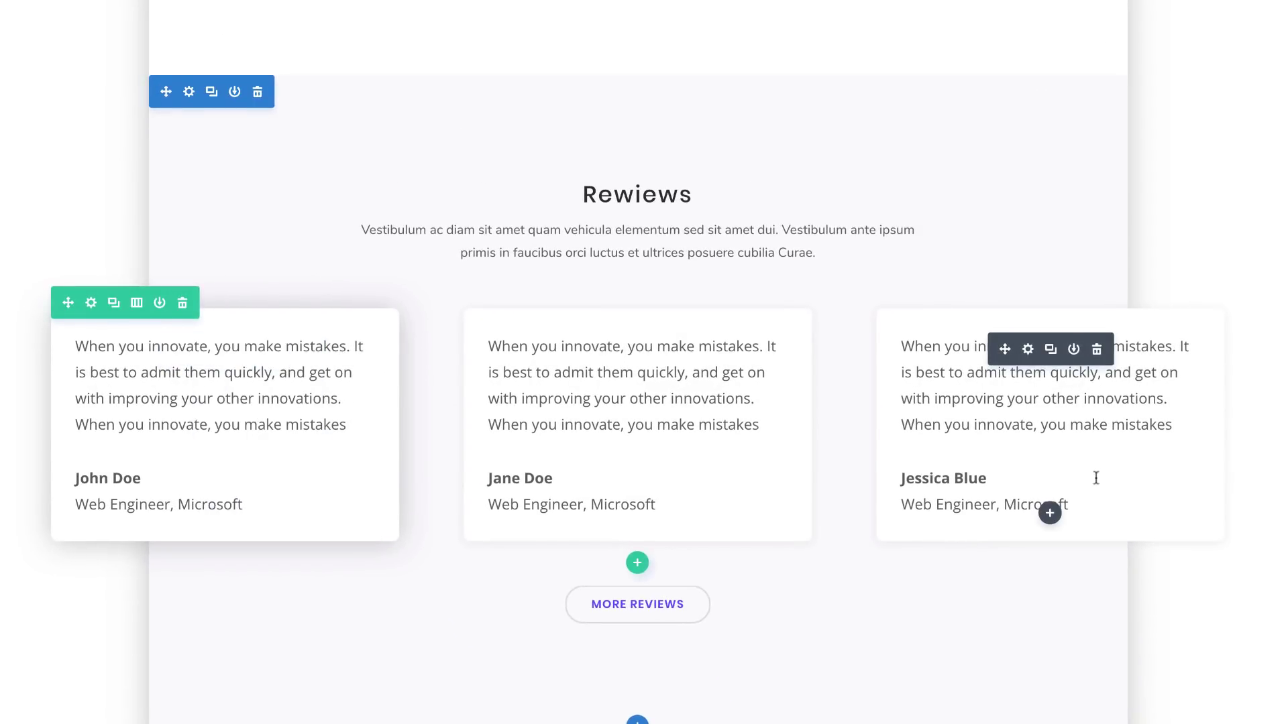
pyautogui.rightClick(1057, 466)
pyautogui.click(1048, 433)
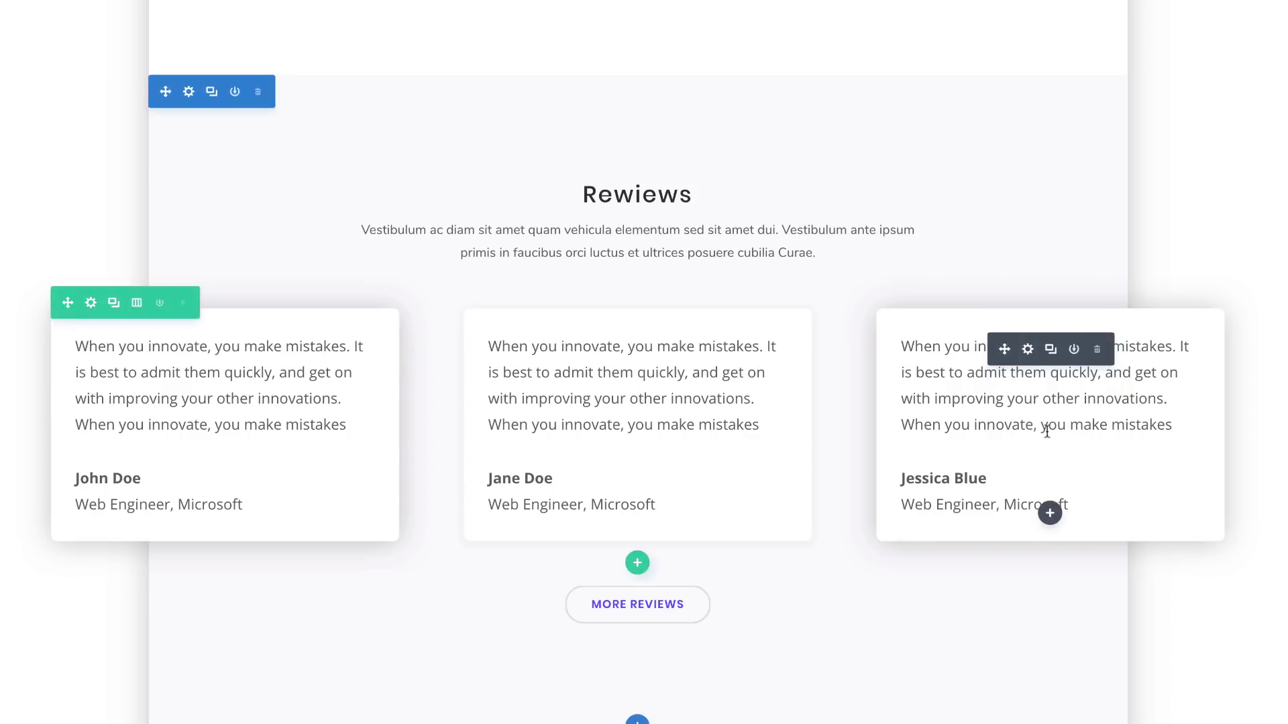
pyautogui.scroll(-3, 42, 472)
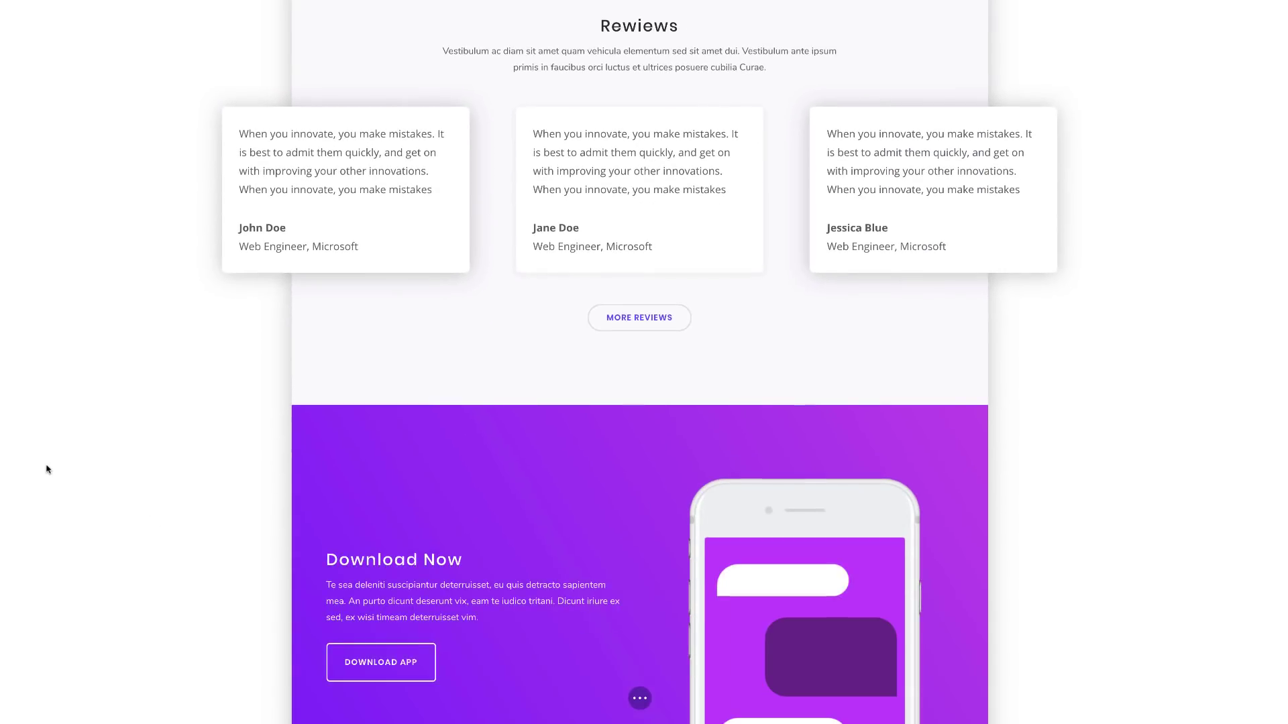